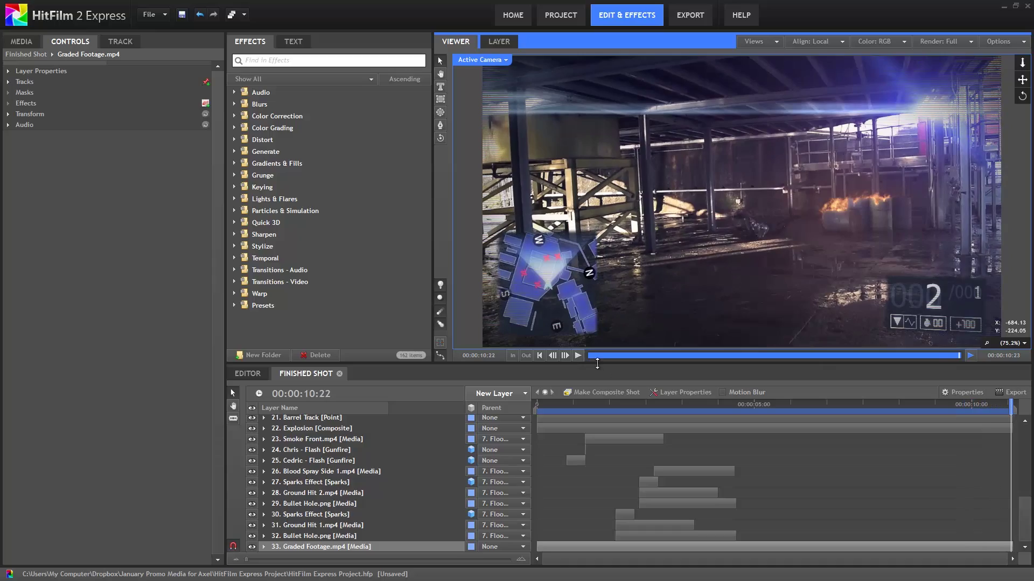
Replay the finished shot from the start, then expand the Graded Footage layer's Tracks
left_click(588, 355)
left_click(577, 355)
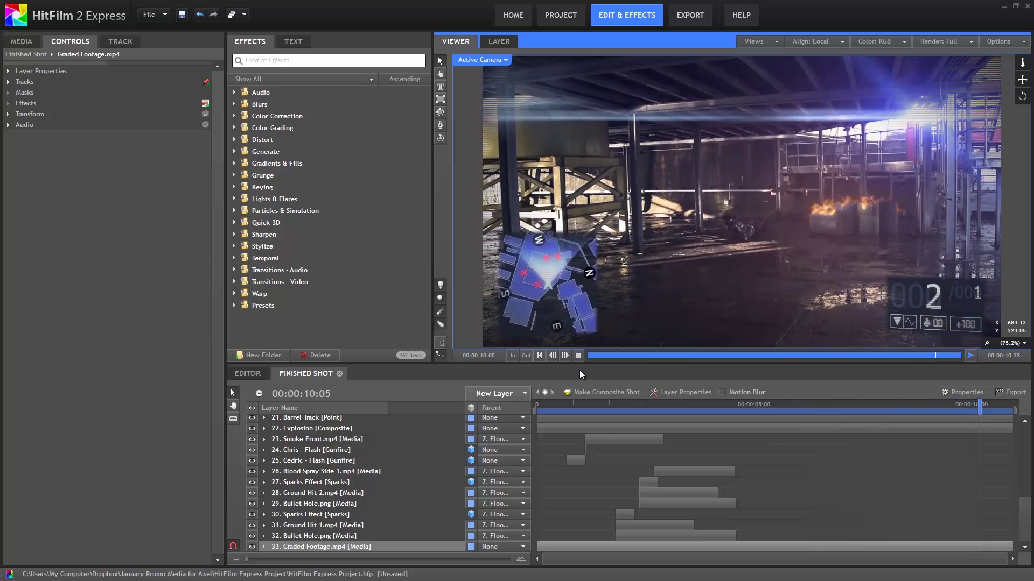
left_click(295, 546)
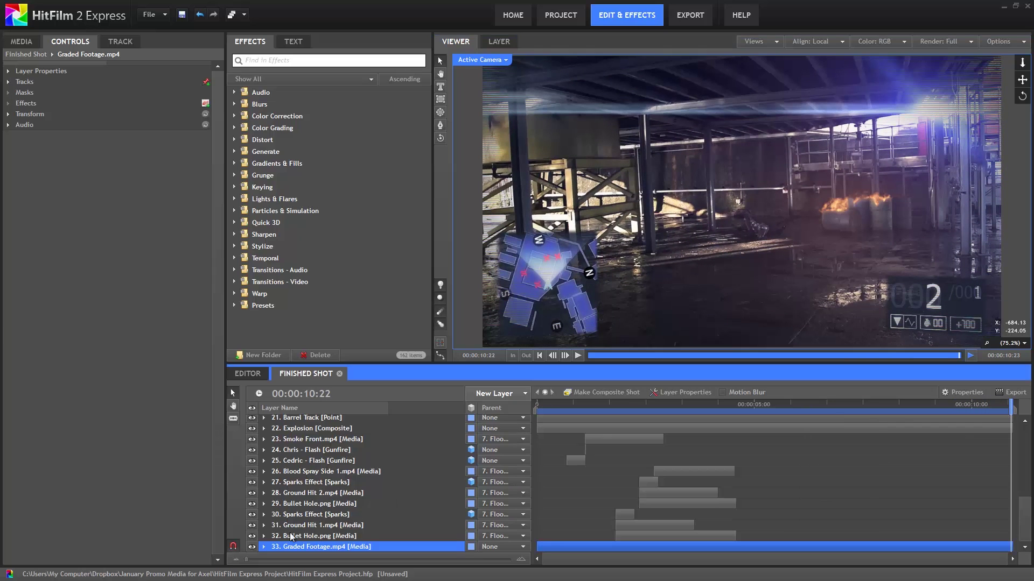
left_click(263, 547)
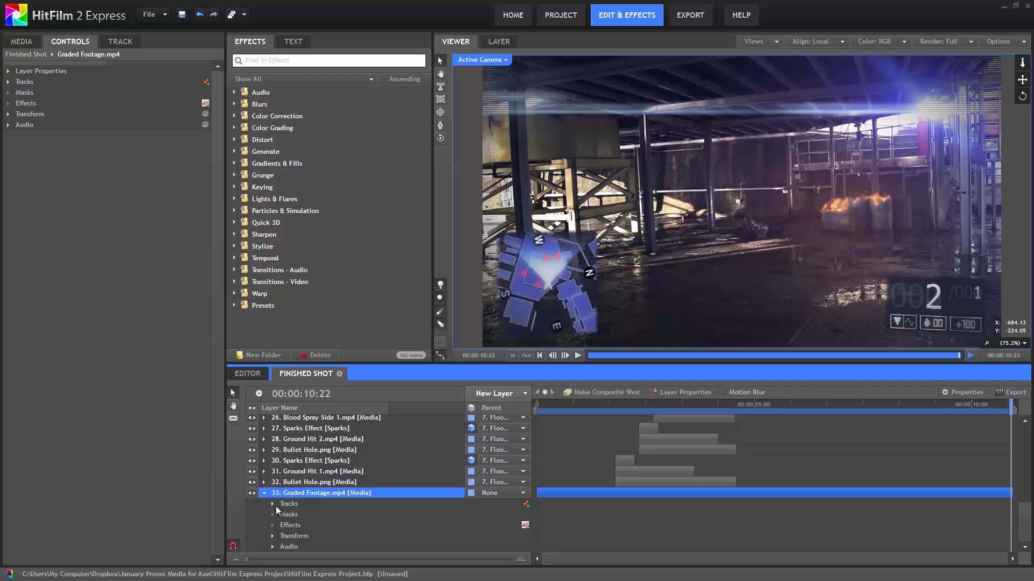
left_click(272, 505)
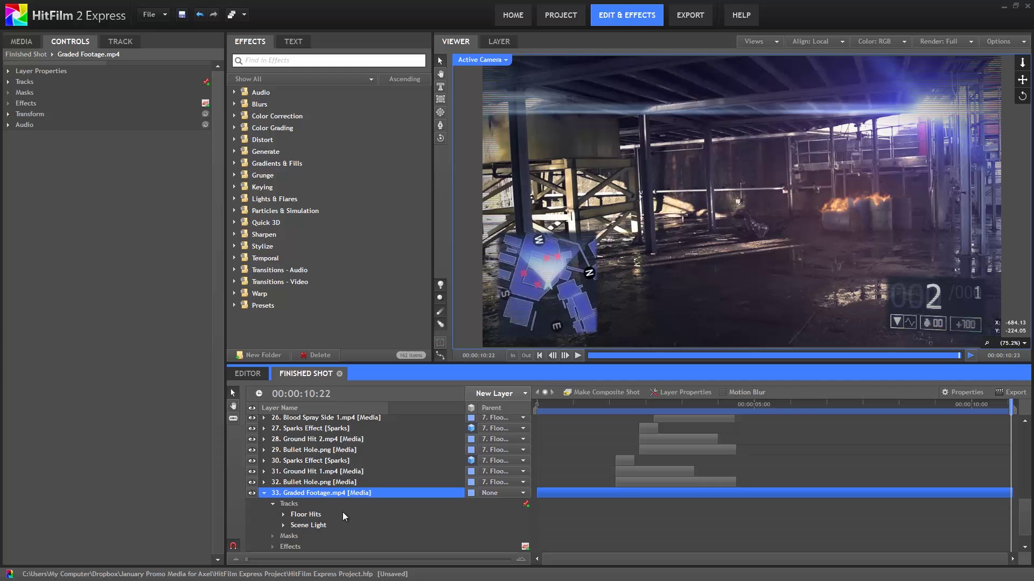
Scrub back and expand Scene Light's Tracking Point 1 to list its feature and search properties
left_click_drag(640, 405, 790, 405)
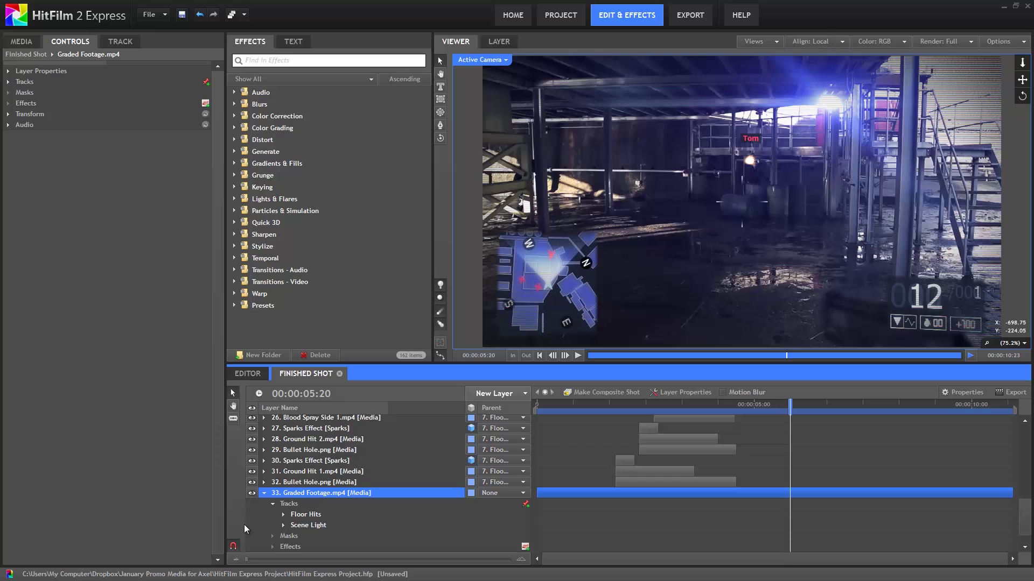
left_click(283, 526)
left_click(294, 536)
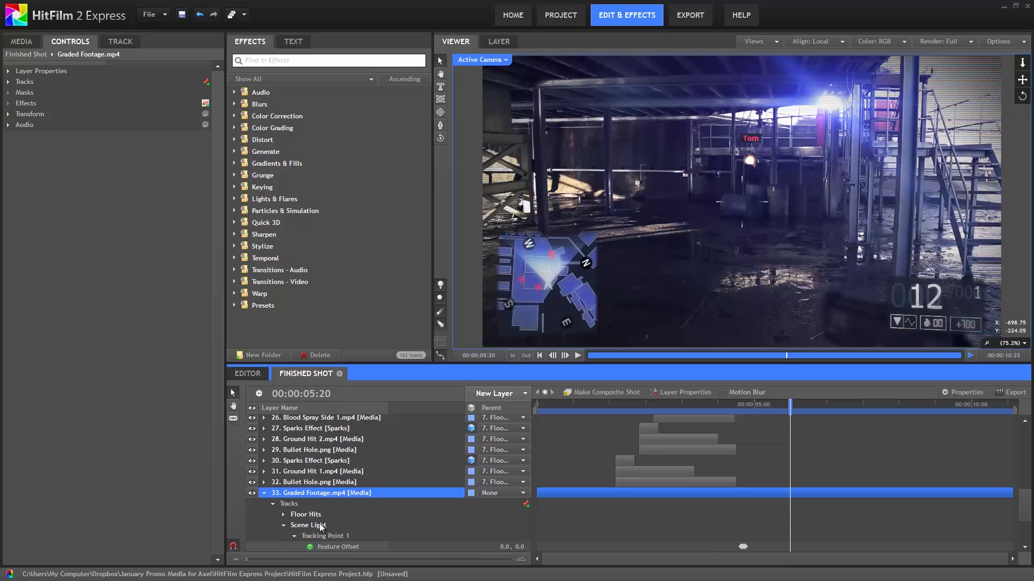
scroll(527, 512, "down", 2)
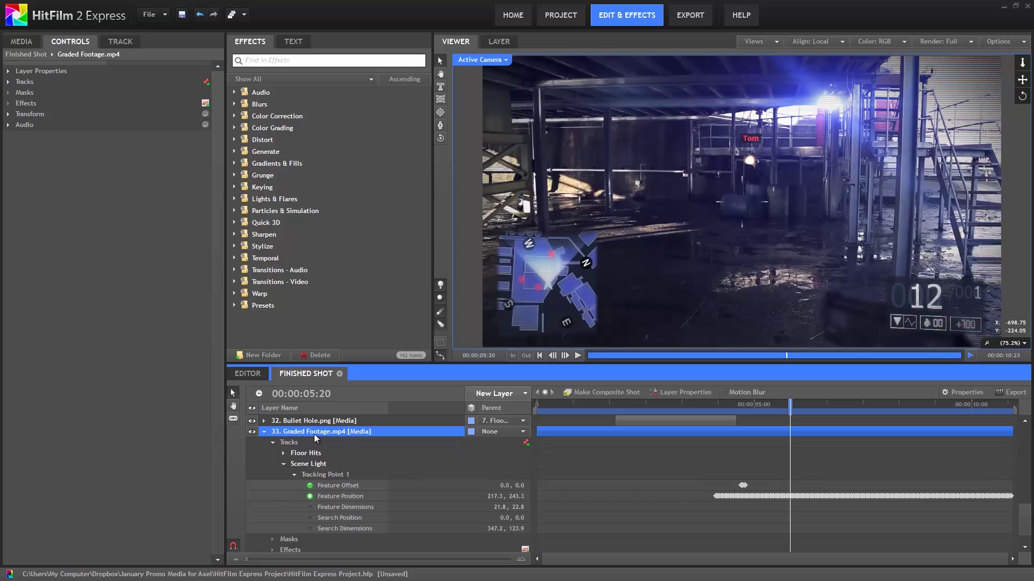
Show the raw footage in the Layer viewer with Tracking Point 1 in the Track tools, zoomed to 150%
left_click(499, 42)
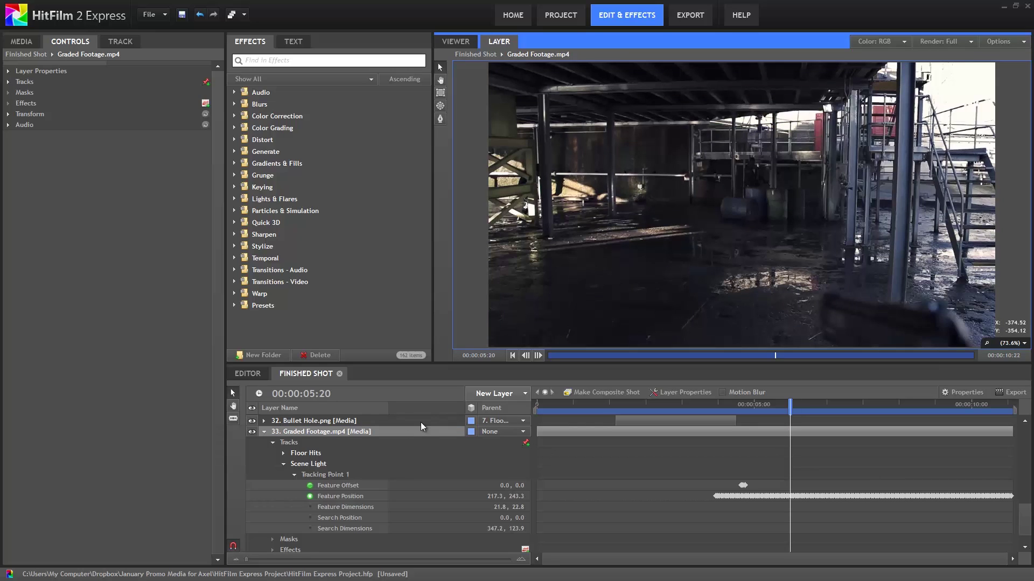
left_click(123, 46)
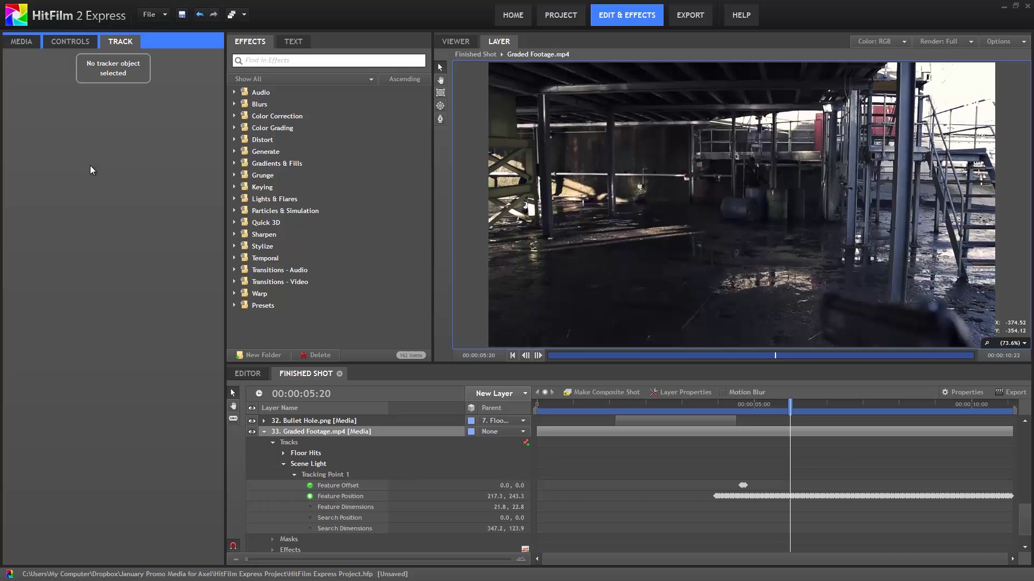
left_click(334, 474)
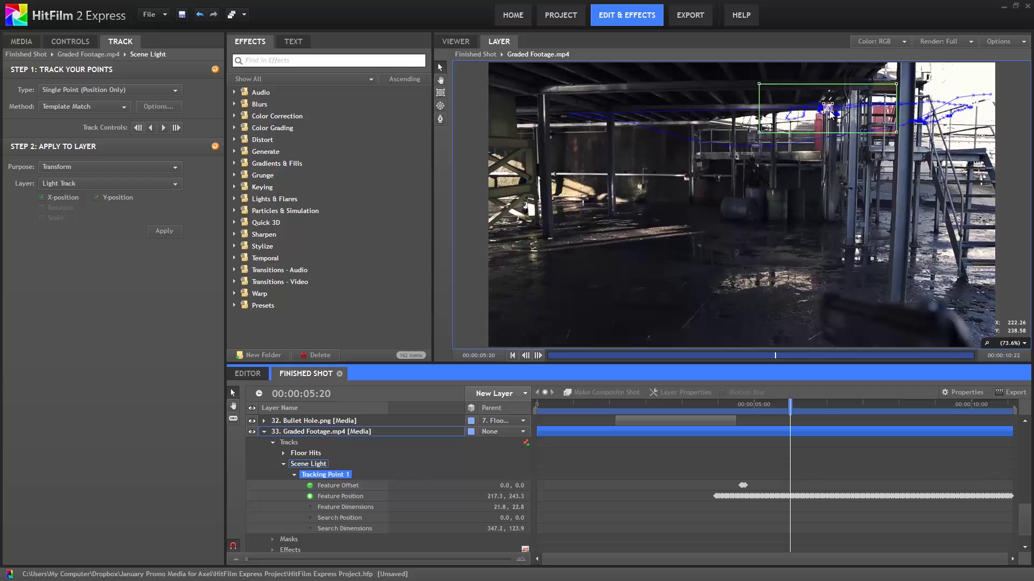
scroll(828, 112, "up", 3)
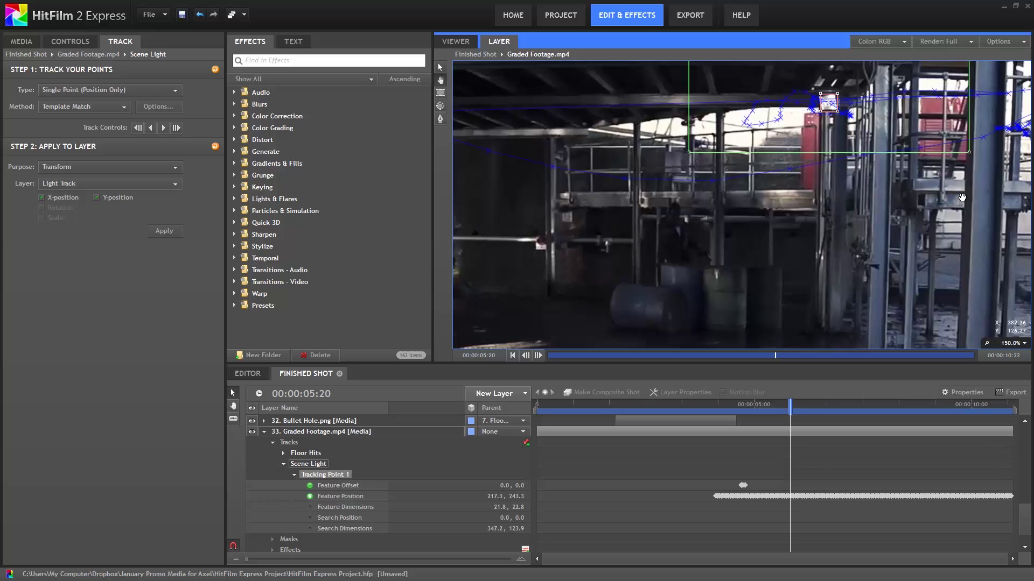
scroll(712, 164, "up", 2)
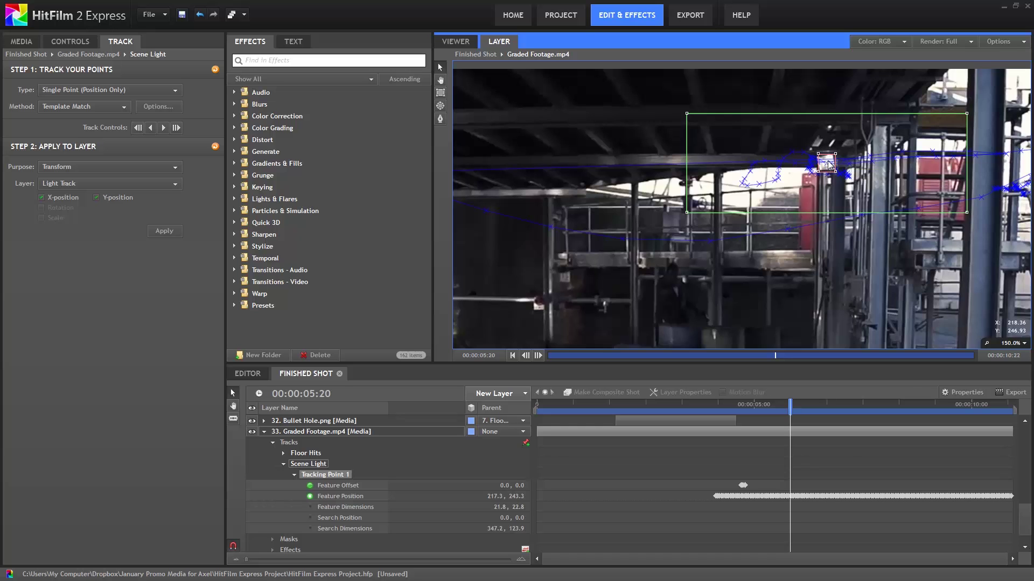
Fit the viewer zoom, select layer 6 Light Track, and scrub forward in the composite Viewer
left_click(1003, 345)
left_click(1000, 453)
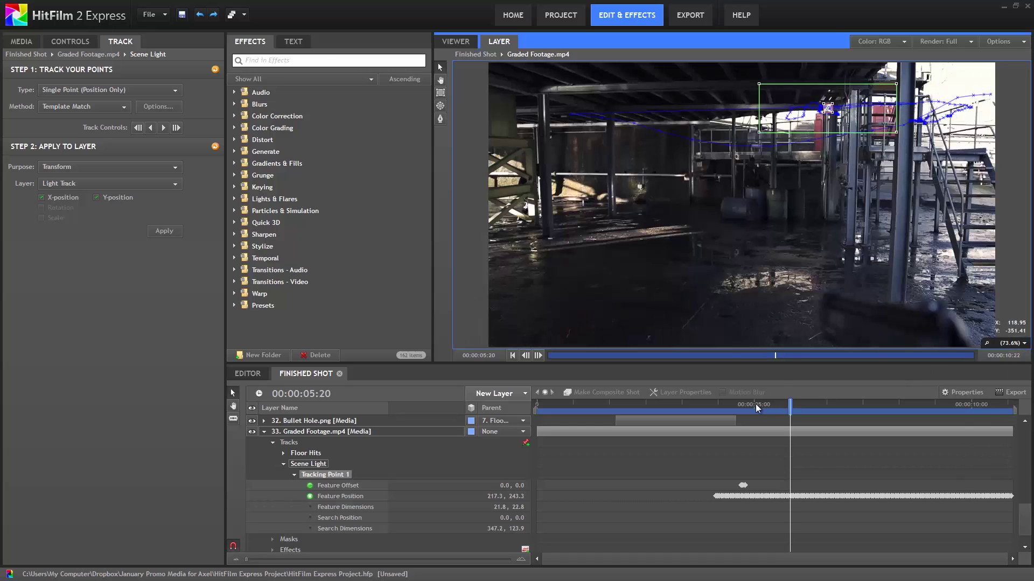
left_click_drag(756, 404, 735, 405)
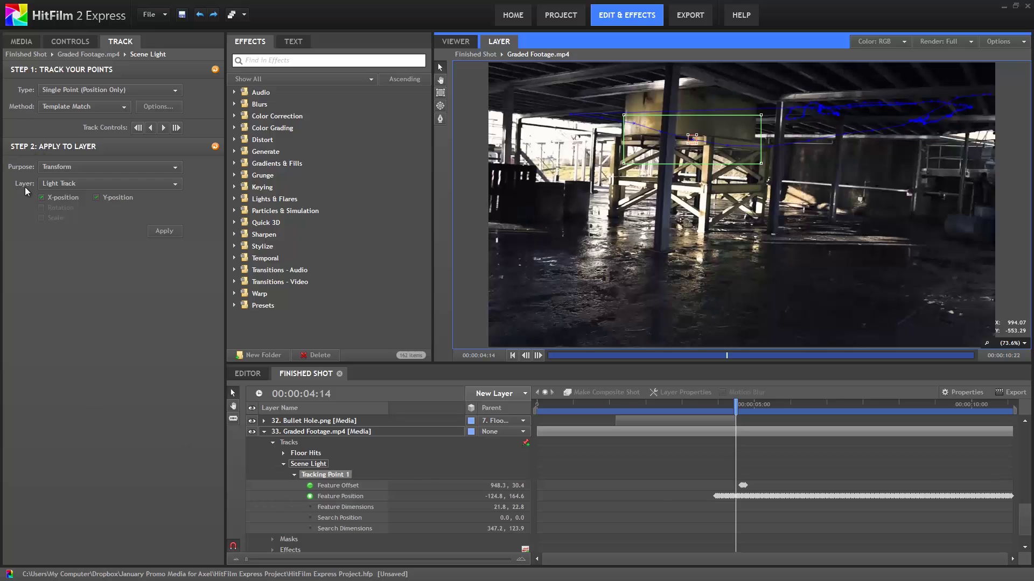
left_click_drag(1026, 531, 1027, 440)
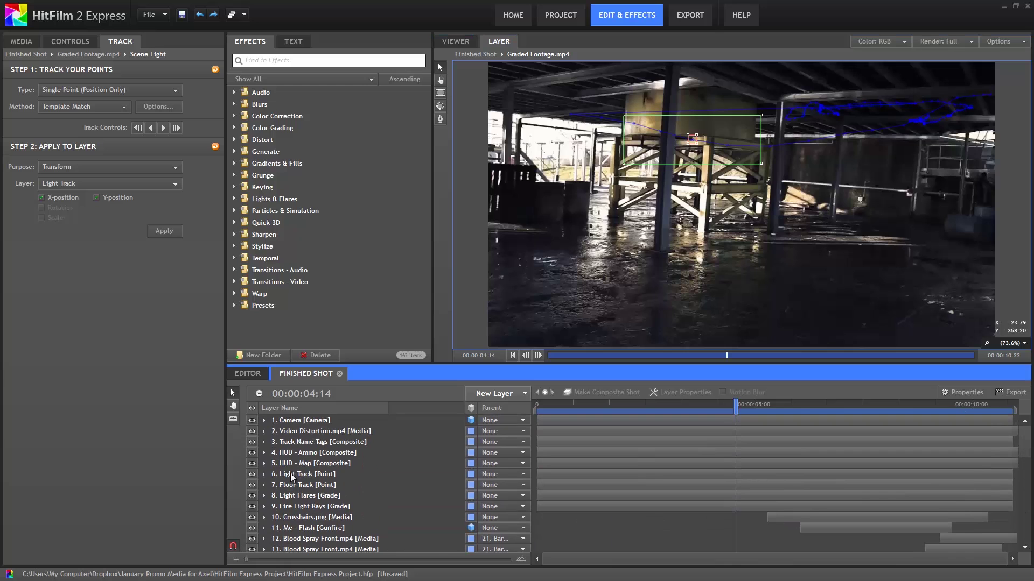
left_click(308, 476)
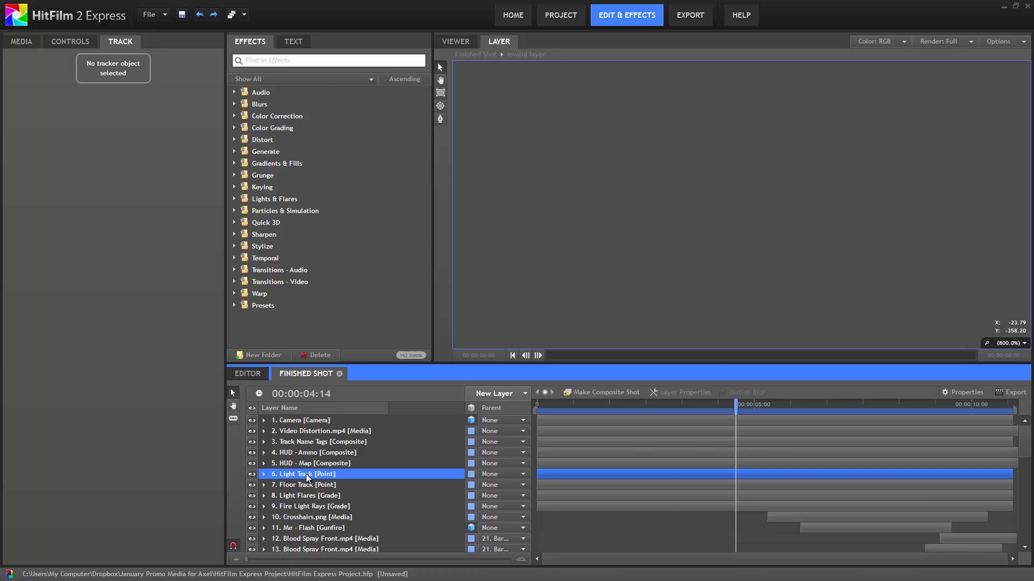
left_click(456, 41)
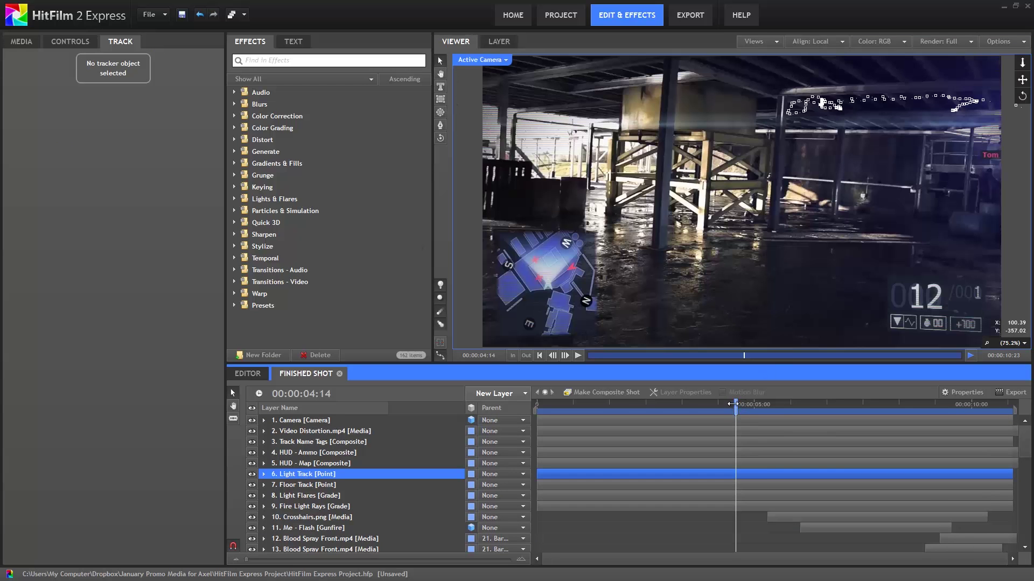
left_click_drag(732, 404, 685, 405)
Select layer 7 Floor Track and leave its Parent set to None
left_click(303, 485)
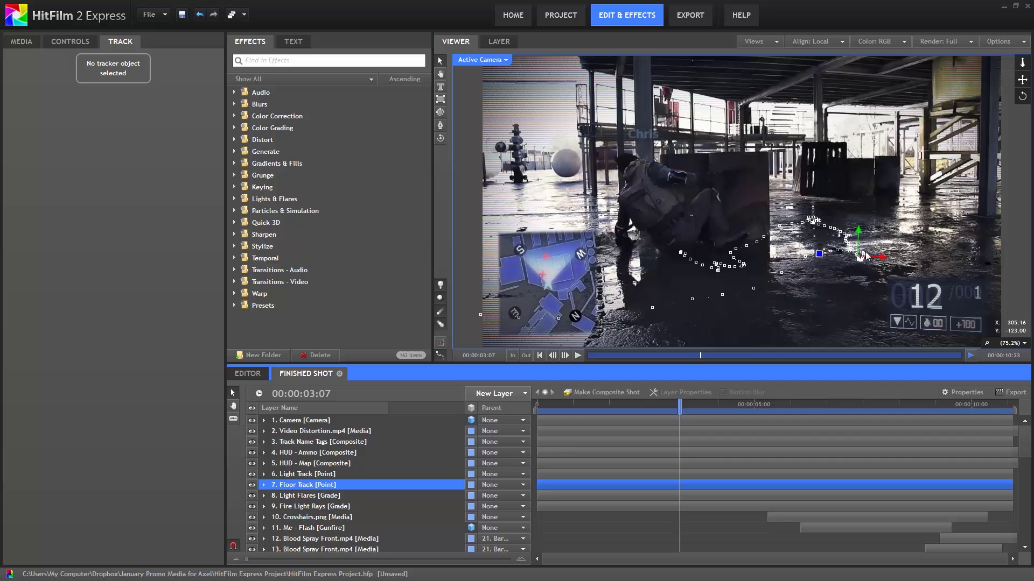
left_click(523, 485)
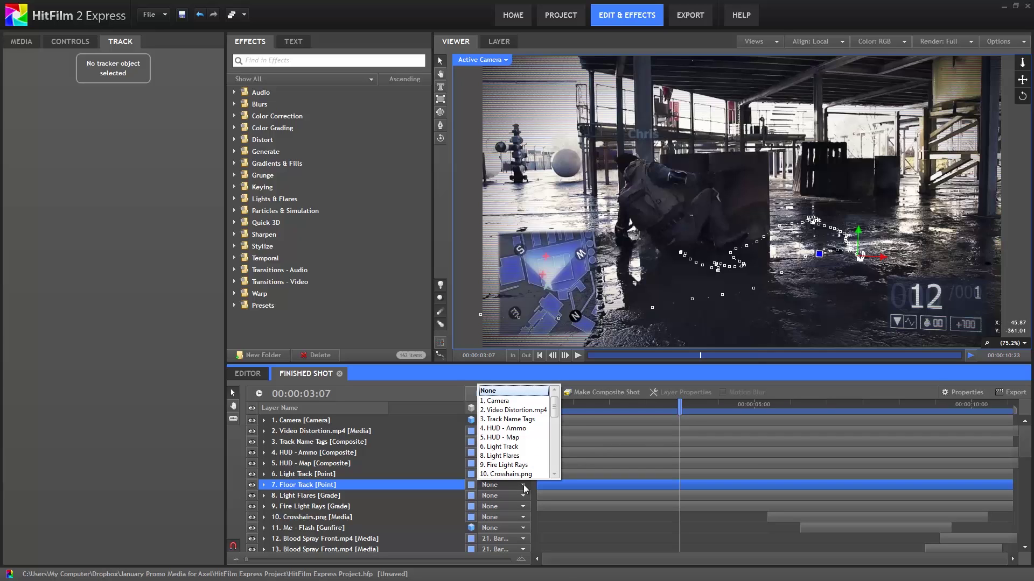
left_click(523, 486)
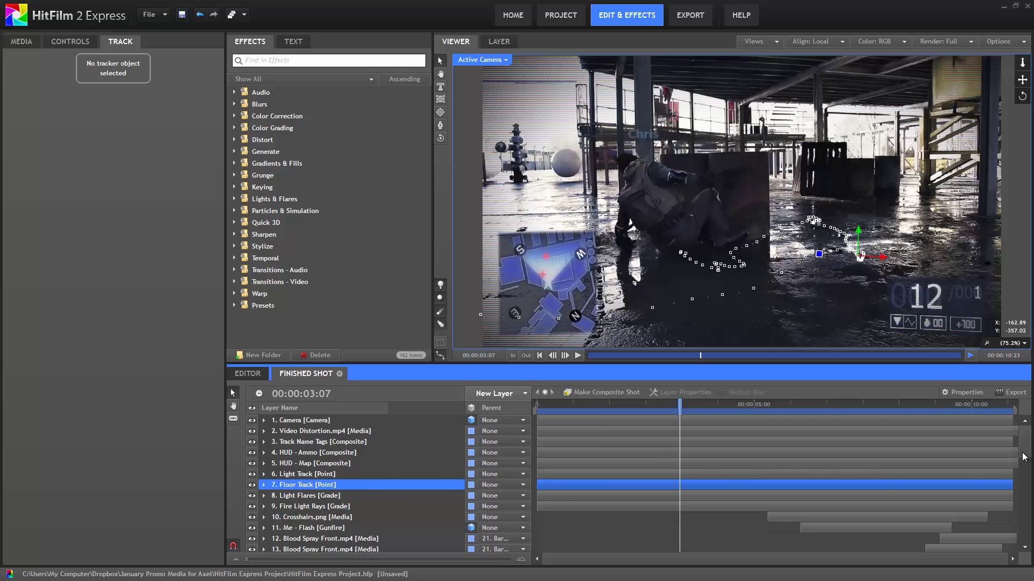
scroll(1028, 460, "down", 5)
Move to around 01:18 and parent layer 27 Sparks Effect to 7. Floor Track
left_click_drag(1030, 476, 1029, 483)
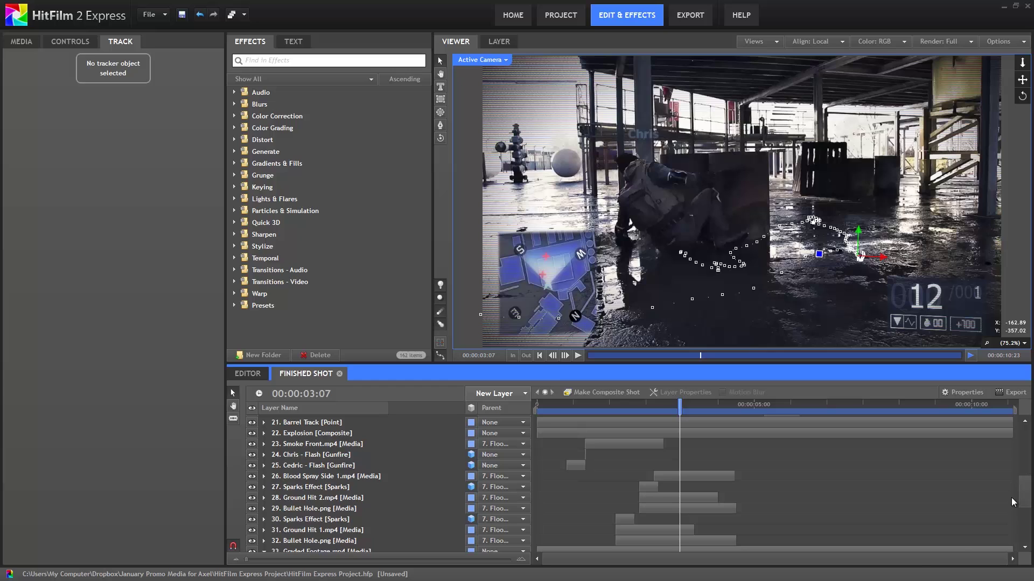
mouse_move(620, 405)
left_mouse_down()
mouse_move(631, 410)
mouse_move(618, 410)
left_mouse_up()
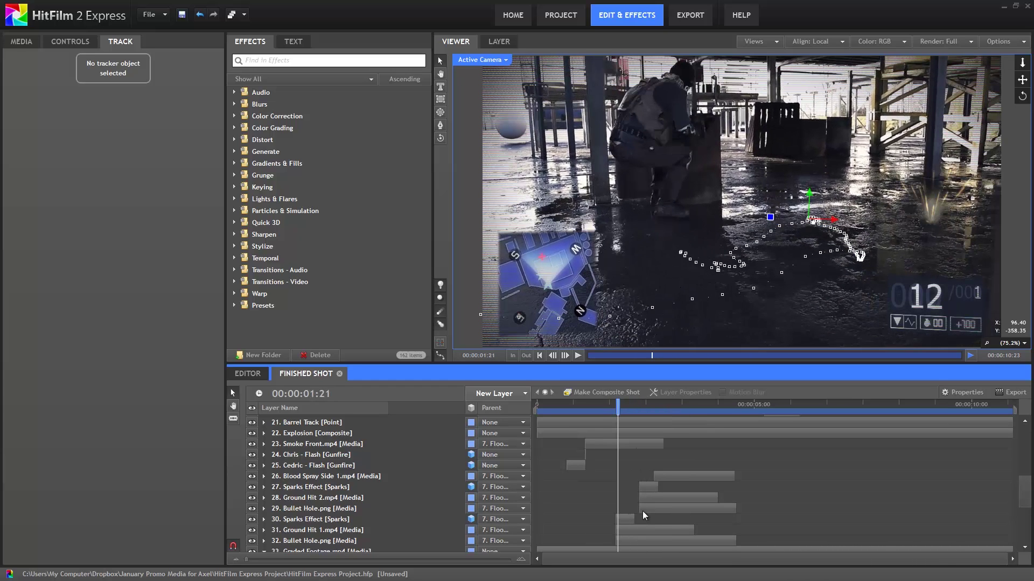
left_click(523, 487)
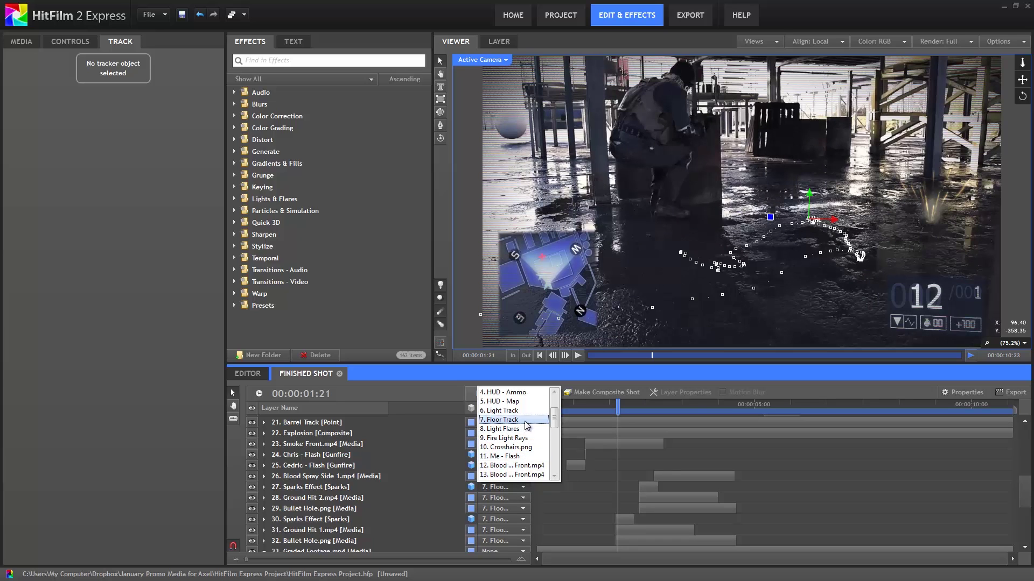
left_click(517, 421)
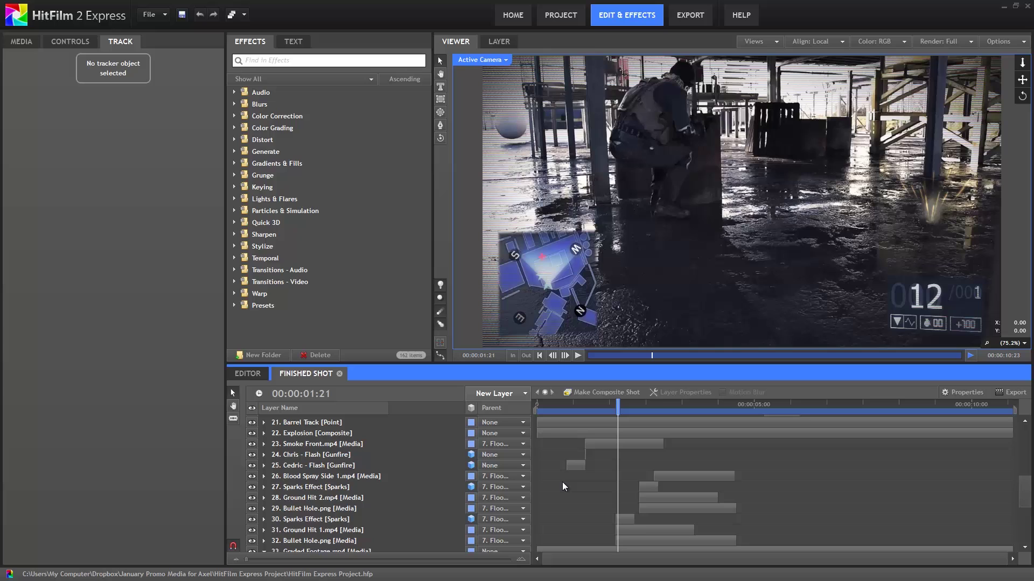
Duplicate the Bullet Hole, Ground Hit 1 and Sparks Effect layers
left_click(310, 541)
left_click(311, 530, "shift")
left_click(310, 520, "shift")
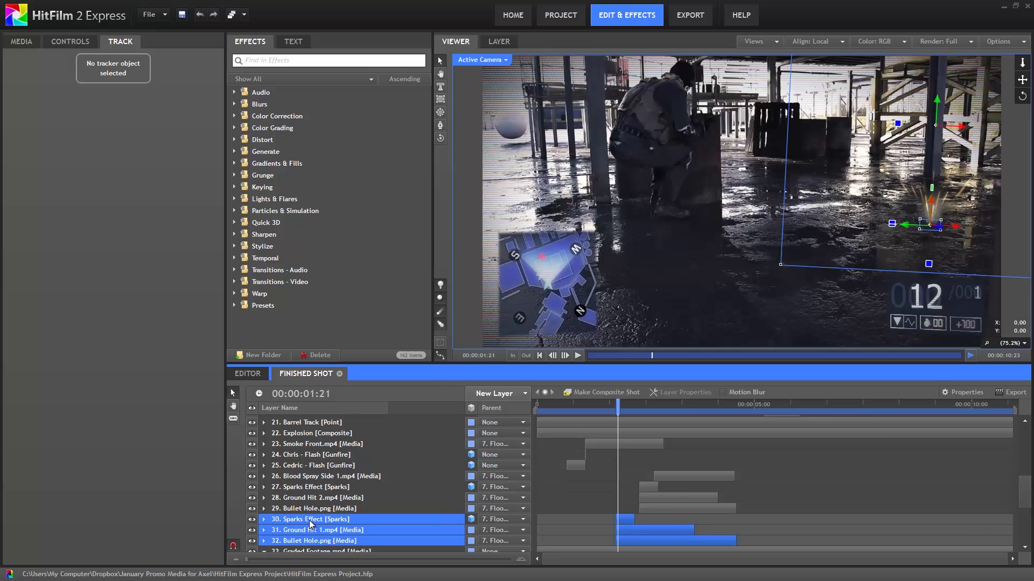
right_click(311, 520)
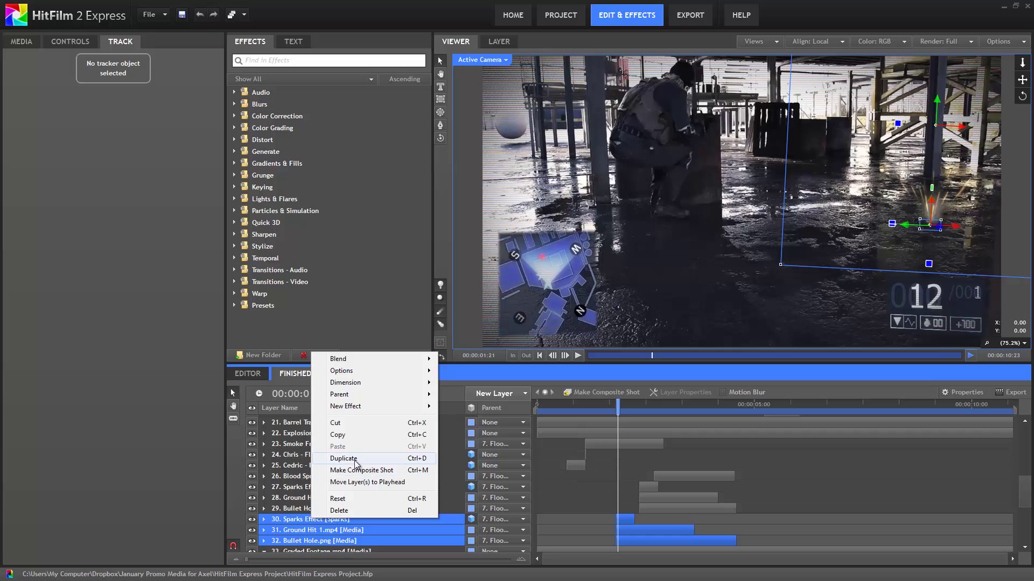
left_click(358, 461)
Set the copies' Parent to None, move them above the originals, and start them 7 frames later
left_click(523, 530)
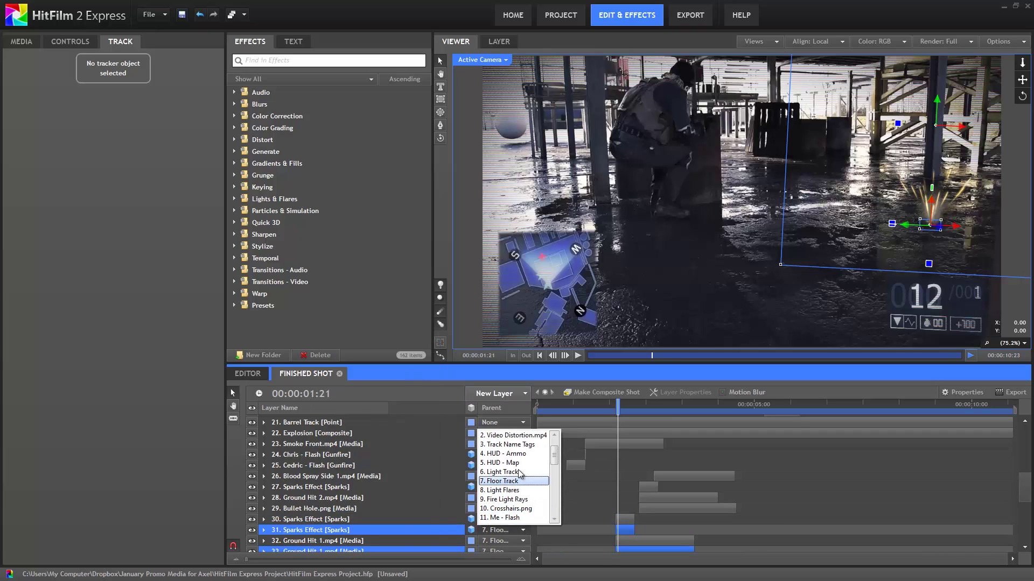
left_click(498, 437)
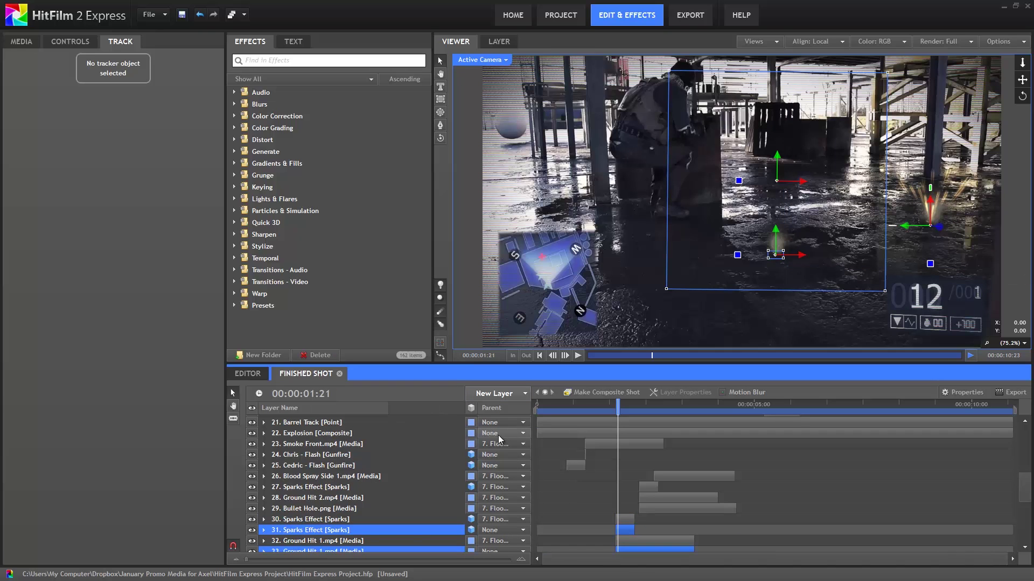
left_click_drag(317, 534, 317, 518)
scroll(641, 506, "down", 3)
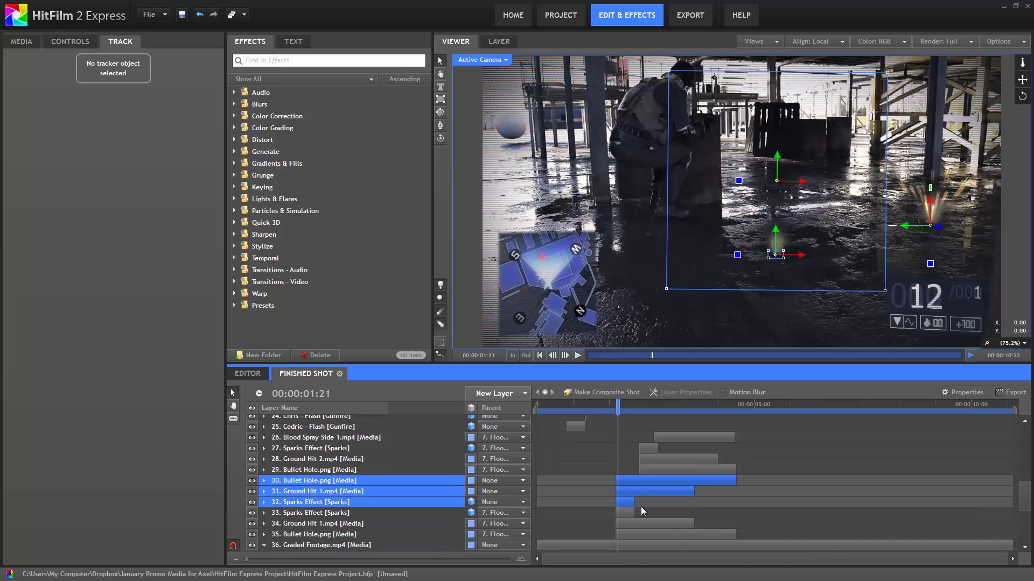
left_click_drag(626, 467, 637, 465)
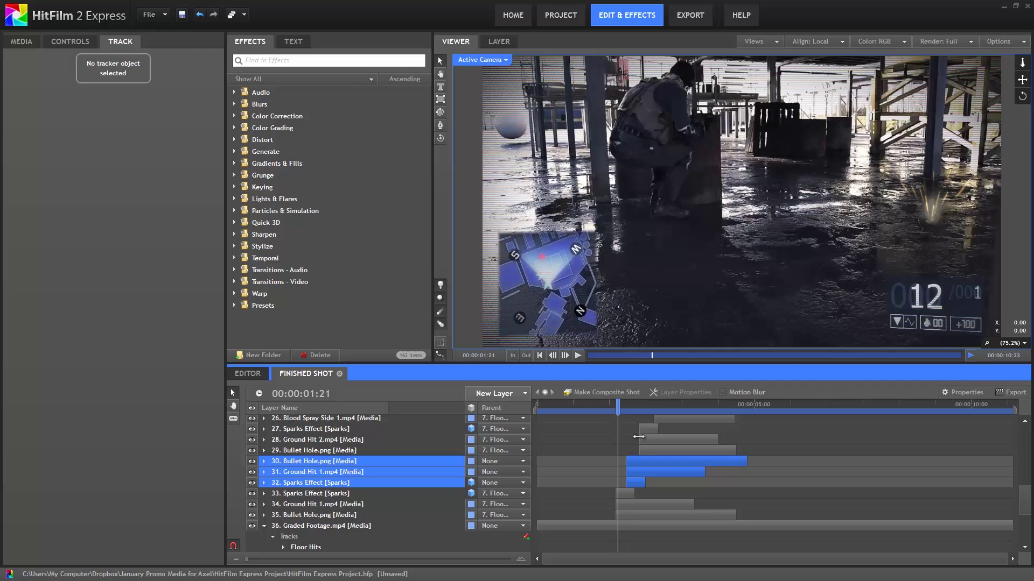
Scrub to 00:00:02:02 and open the Parent choices for the new layer 30
mouse_move(606, 408)
left_mouse_down()
mouse_move(640, 410)
mouse_move(627, 406)
left_mouse_up()
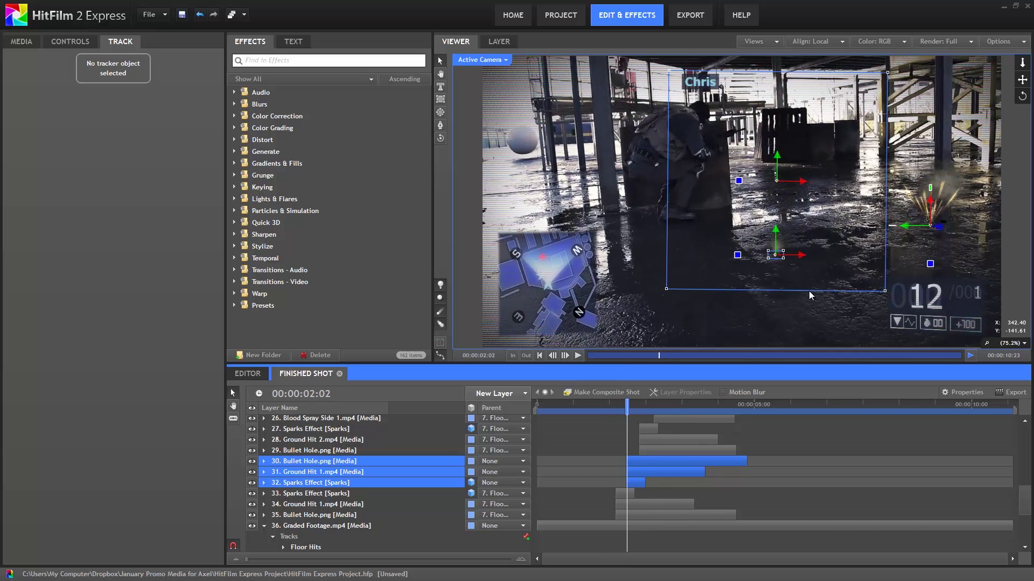
mouse_move(626, 406)
left_mouse_down()
mouse_move(636, 408)
mouse_move(628, 409)
left_mouse_up()
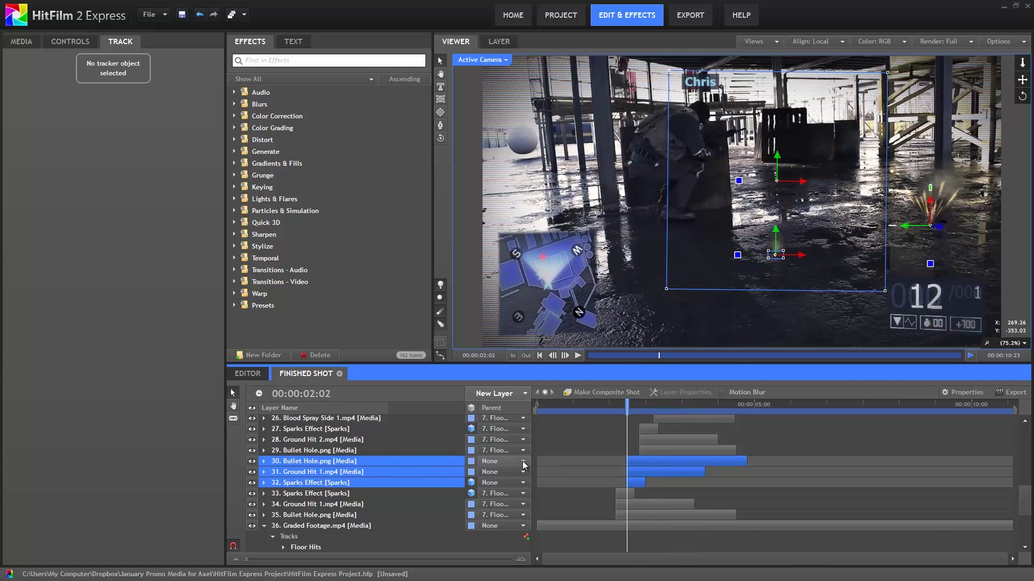
left_click(506, 472)
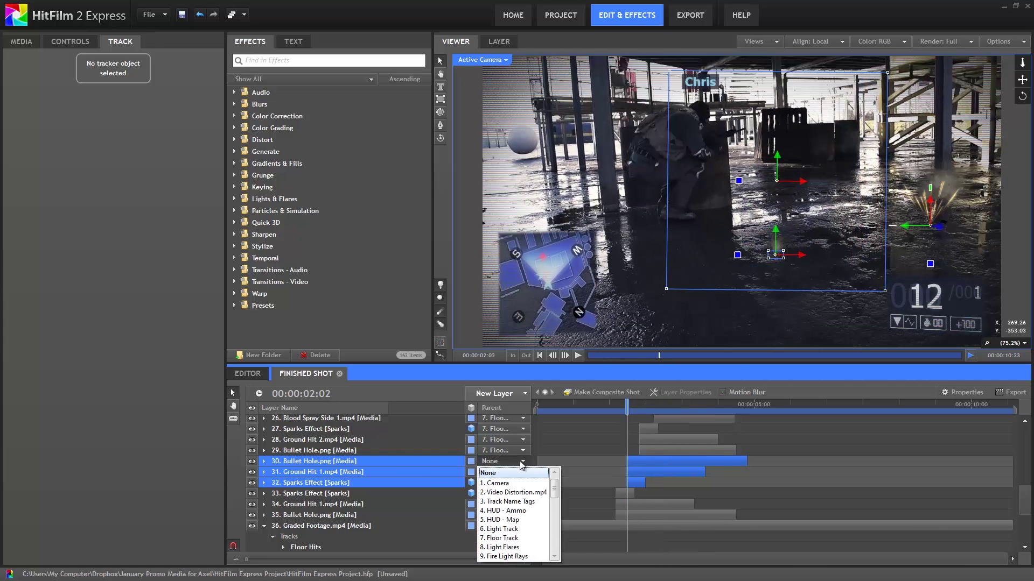
Parent the new hit layers to 7. Floor Track, put Sparks Effect on top, and move the bullet hole right
left_click(507, 538)
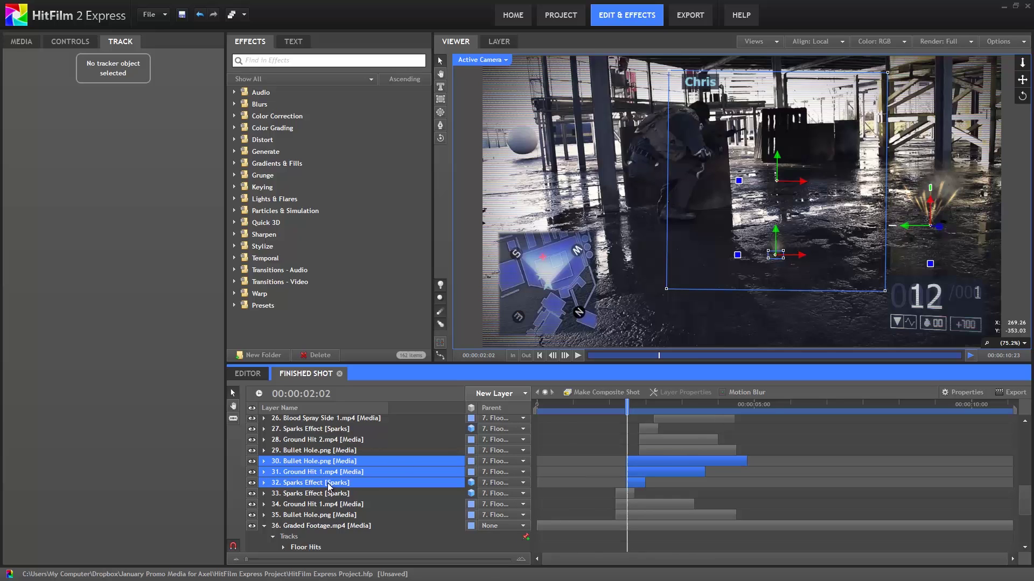
left_click(370, 485)
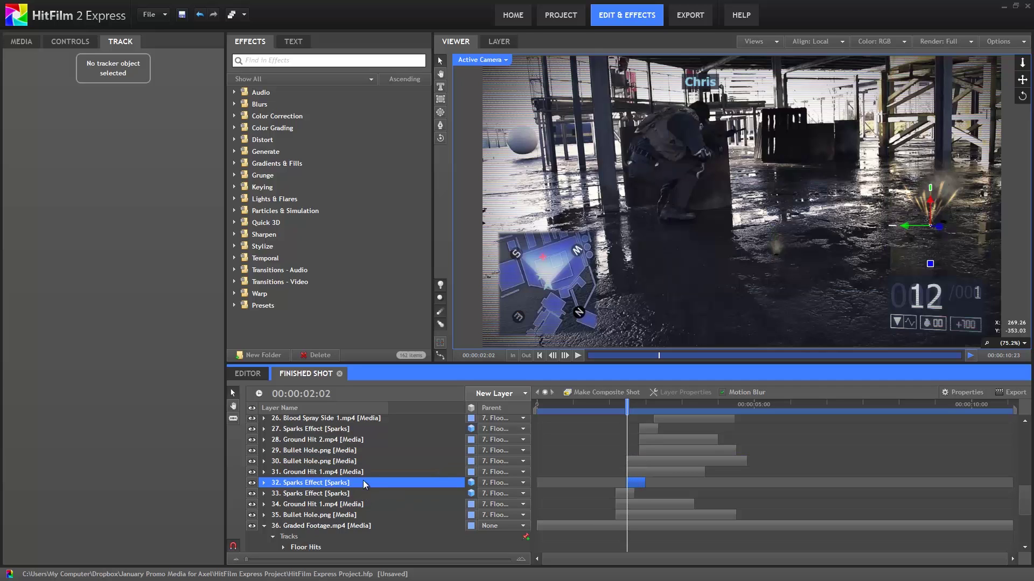
left_click_drag(363, 481, 314, 491)
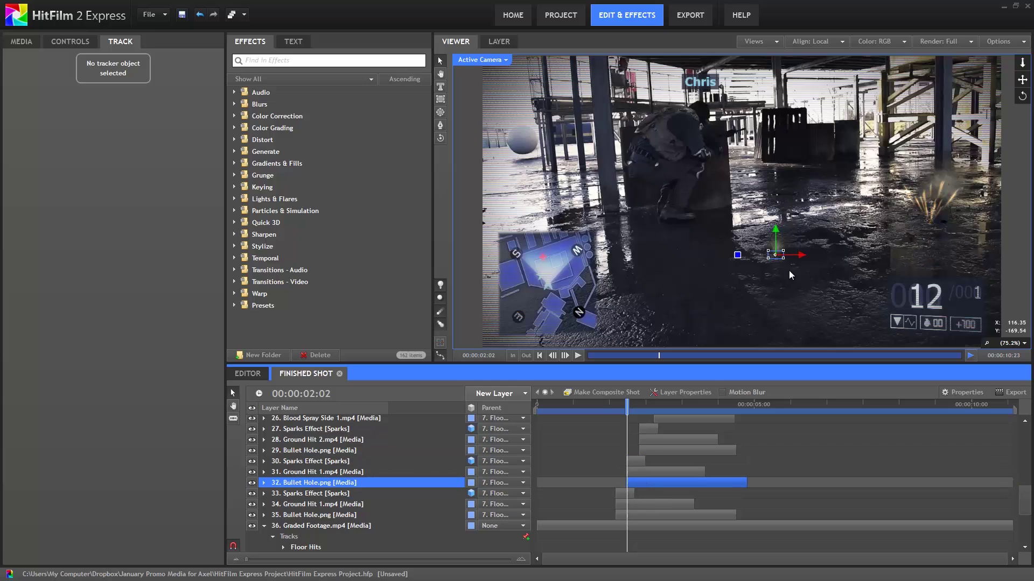
left_click_drag(804, 260, 868, 225)
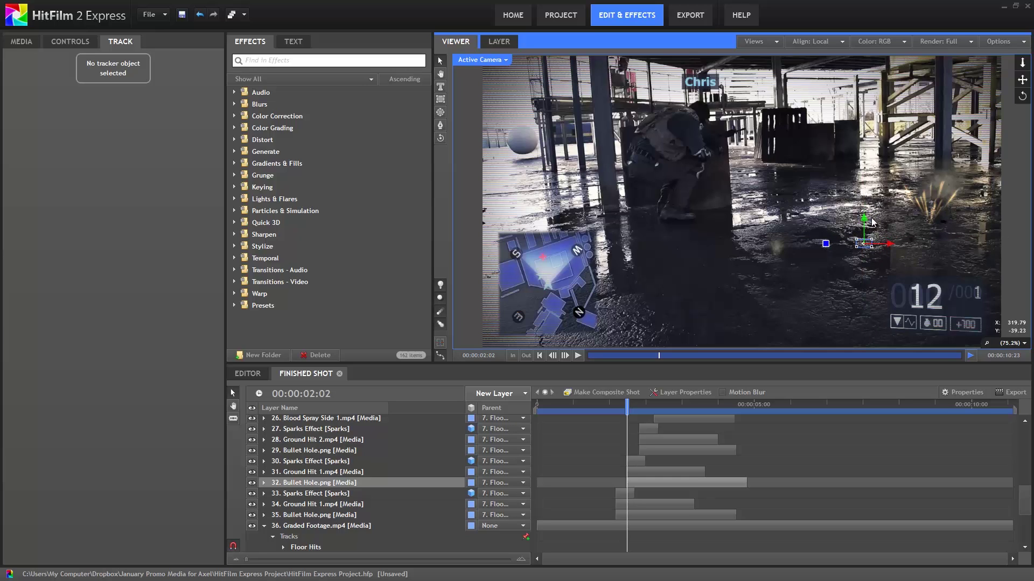
Copy the new Bullet Hole layer's Transform Position values
left_click(70, 42)
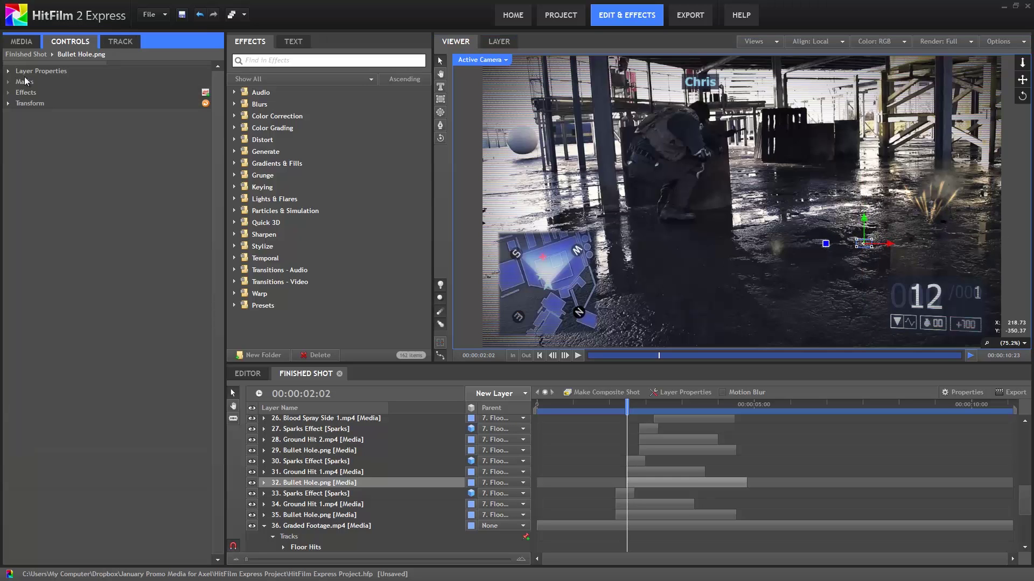
left_click(8, 104)
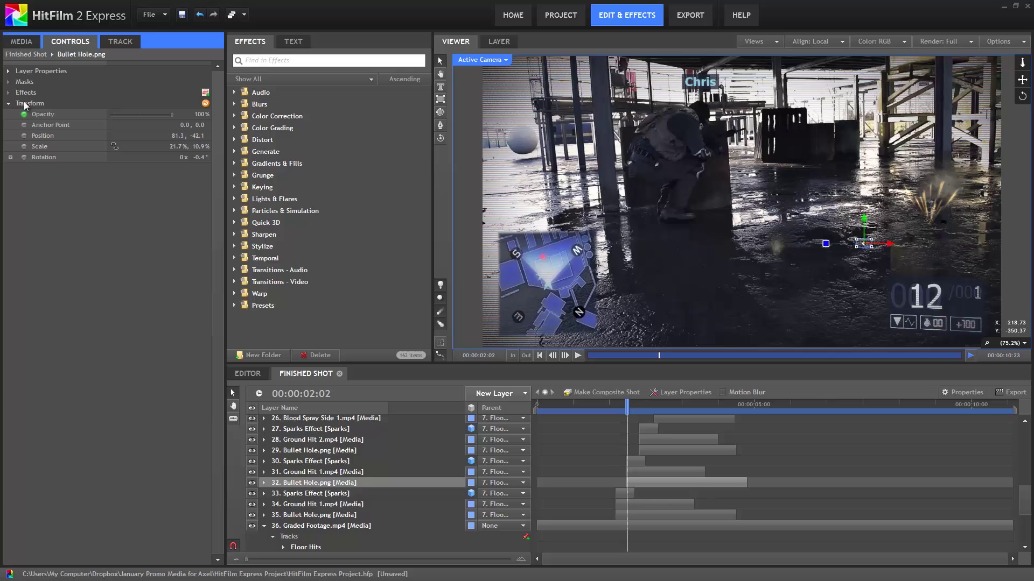
right_click(39, 136)
left_click(64, 155)
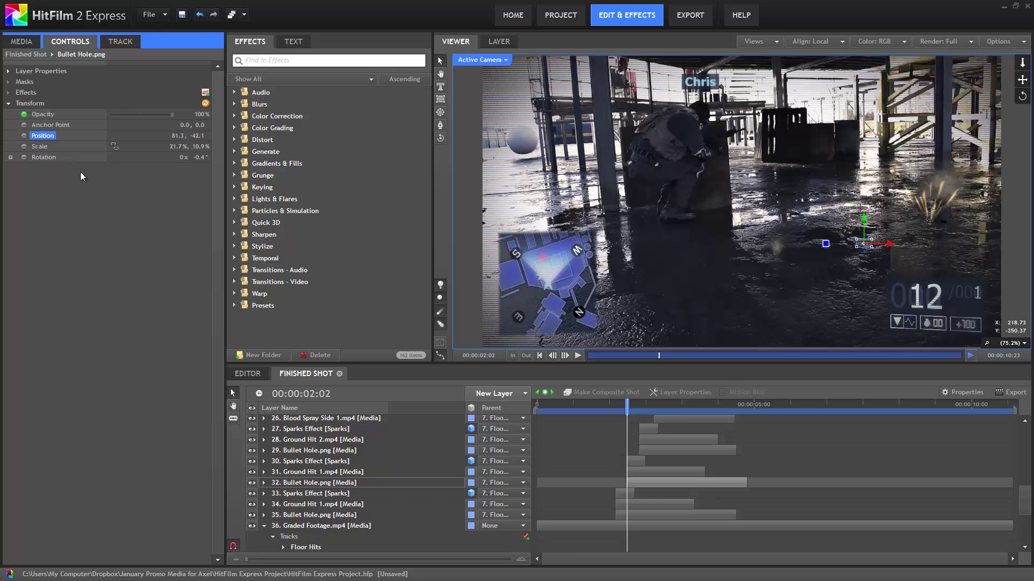
Paste the copied position onto Sparks Effect layer 30, placing it at 81.3, -42.1, 0.0
left_click(312, 461)
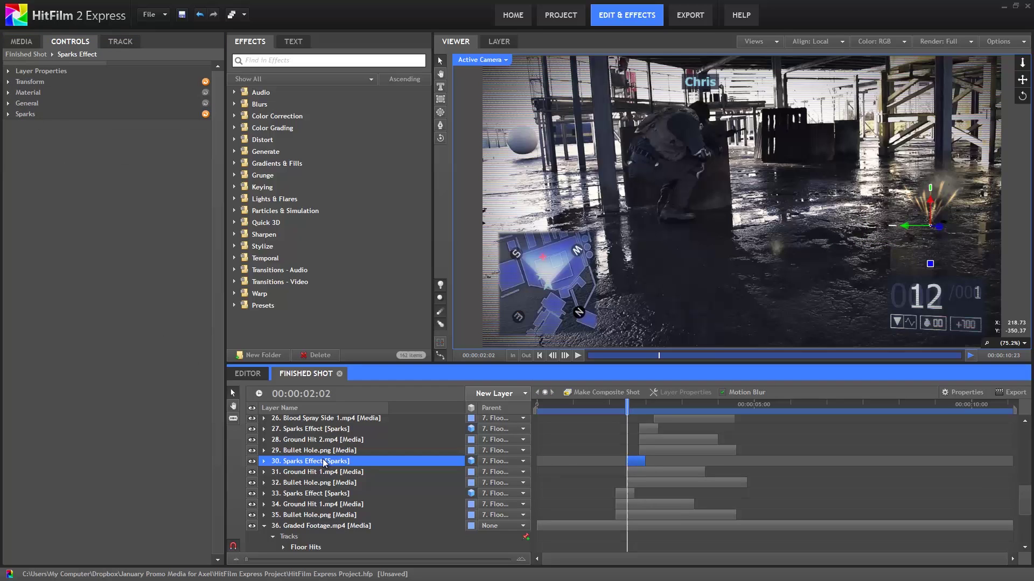
left_click(13, 83)
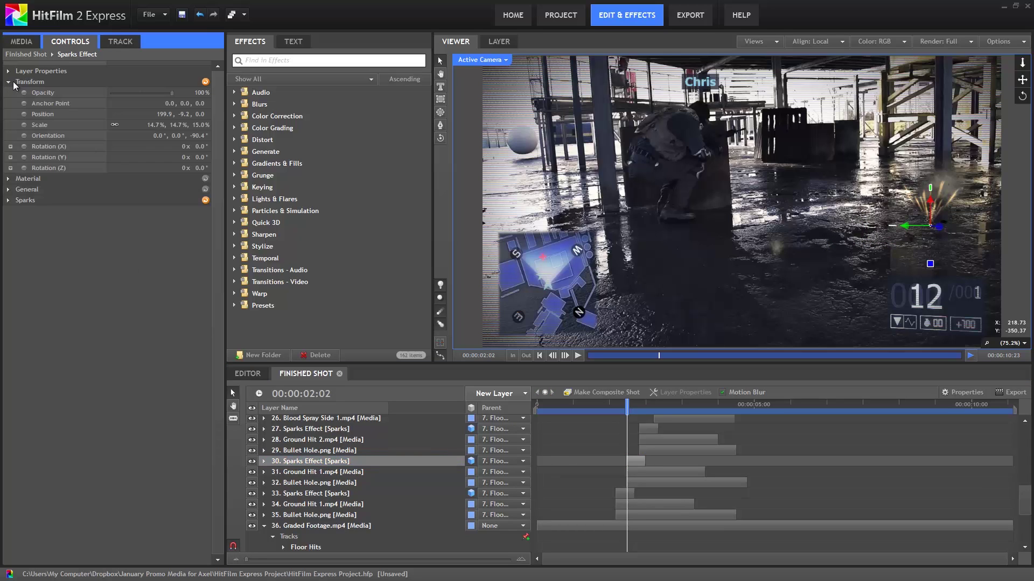
right_click(45, 115)
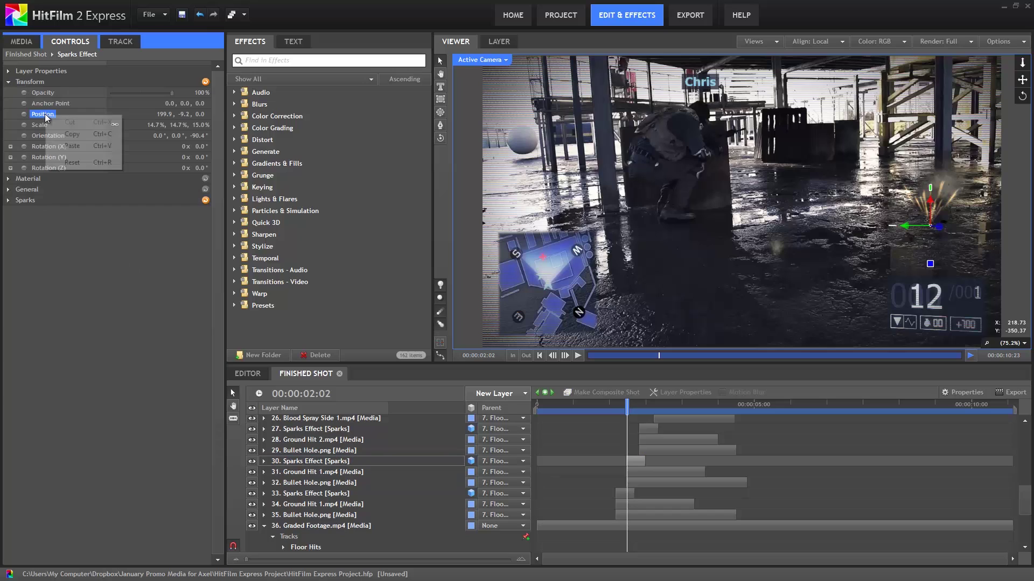
left_click(74, 146)
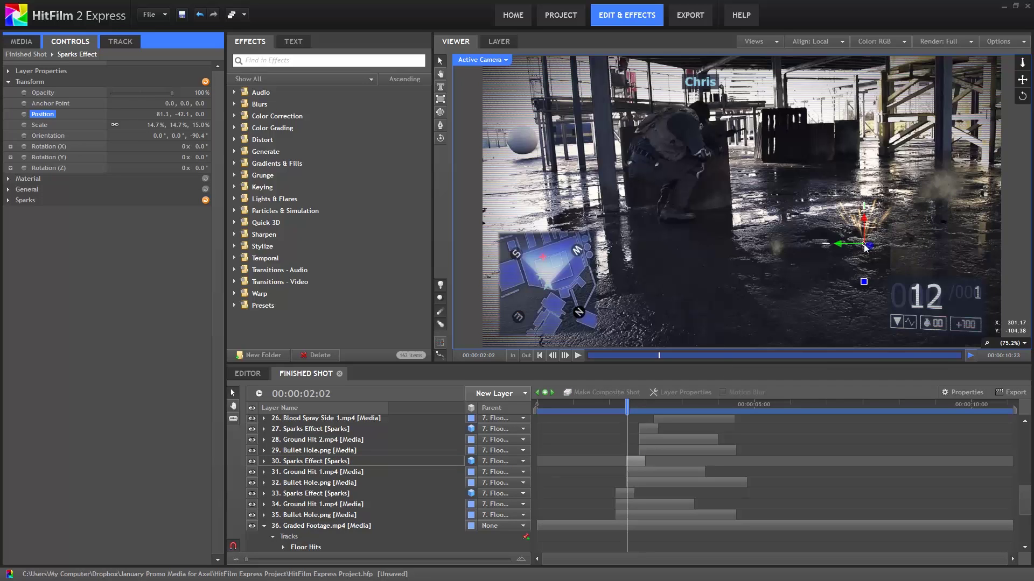
Drag the Ground Hit 1 dust burst right onto the floor impact and scrub to check its timing
left_click(310, 474)
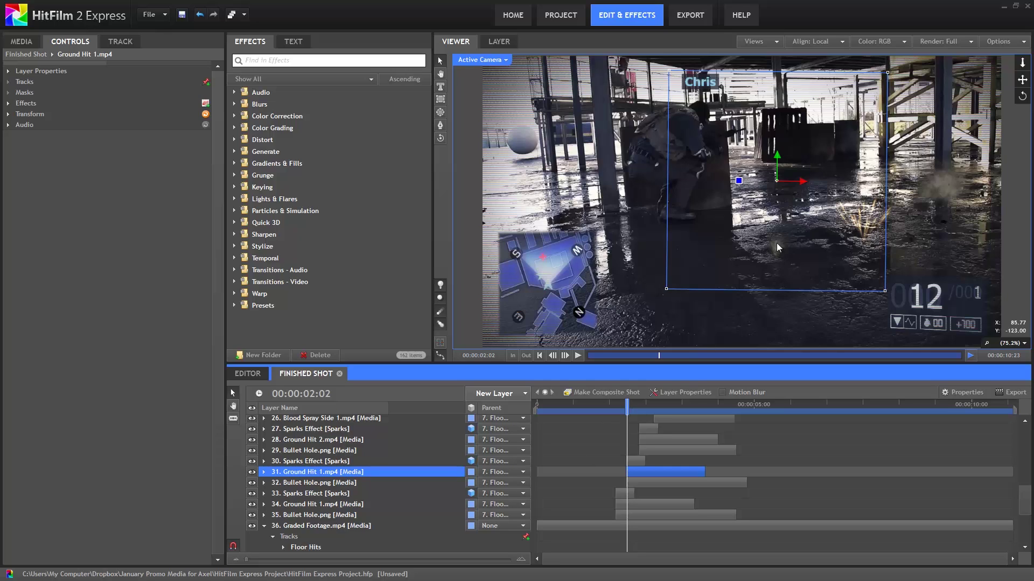
left_click_drag(777, 182, 866, 144)
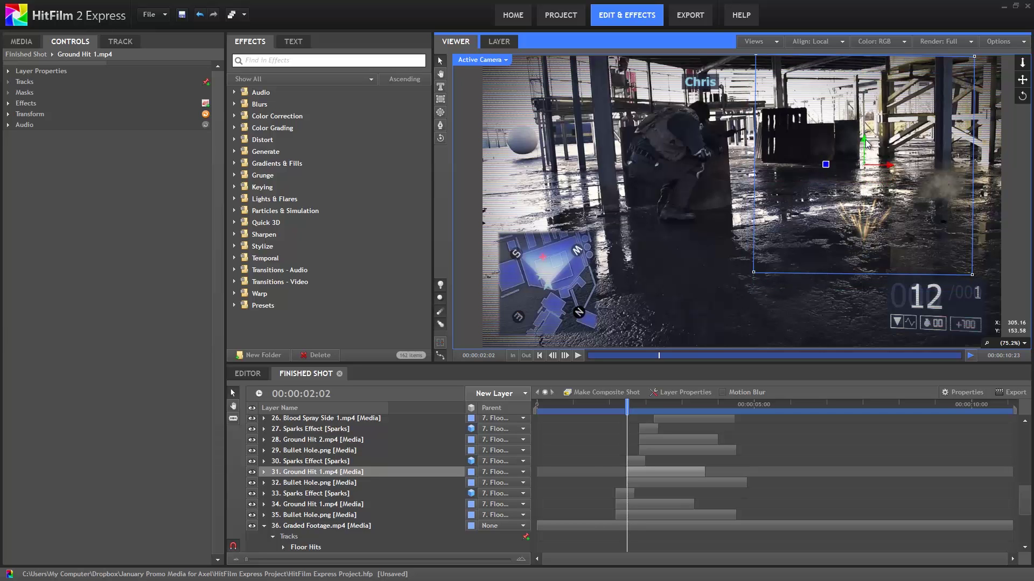
mouse_move(608, 404)
left_mouse_down()
mouse_move(646, 406)
mouse_move(615, 405)
left_mouse_up()
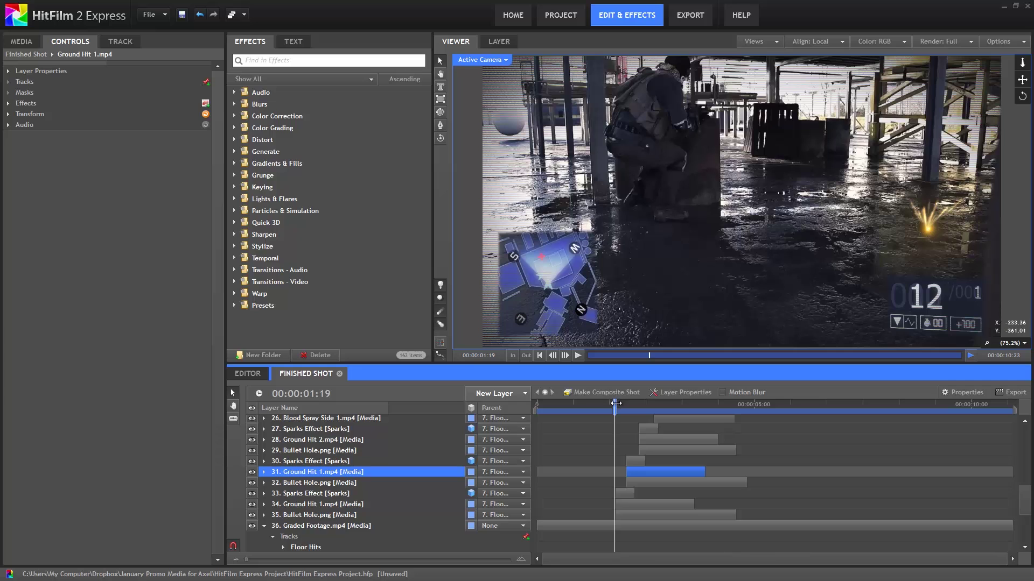
left_click_drag(614, 404, 626, 404)
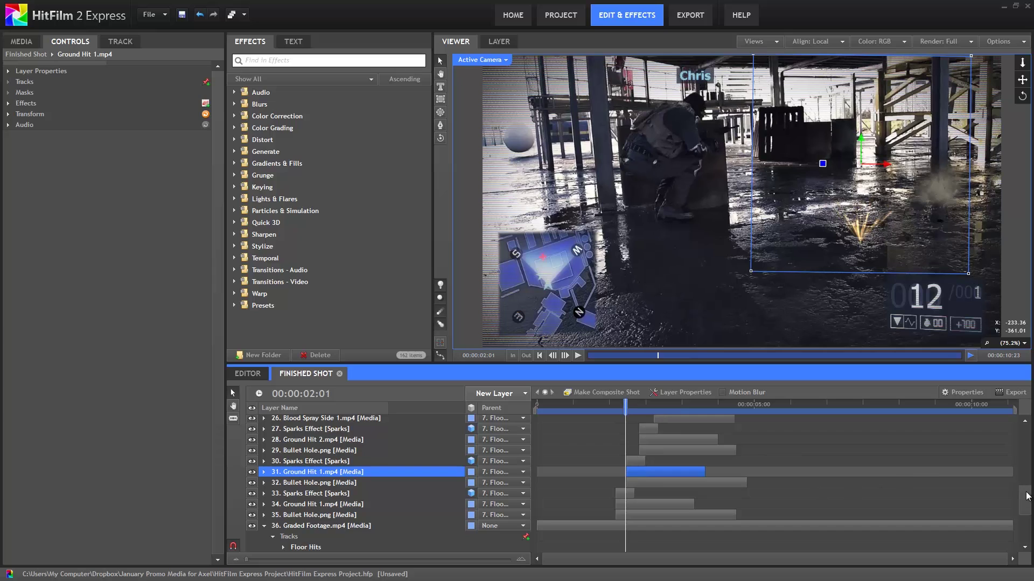
Expand the Light Flares grade layer to reveal its flare effects
left_click_drag(1027, 502, 1026, 441)
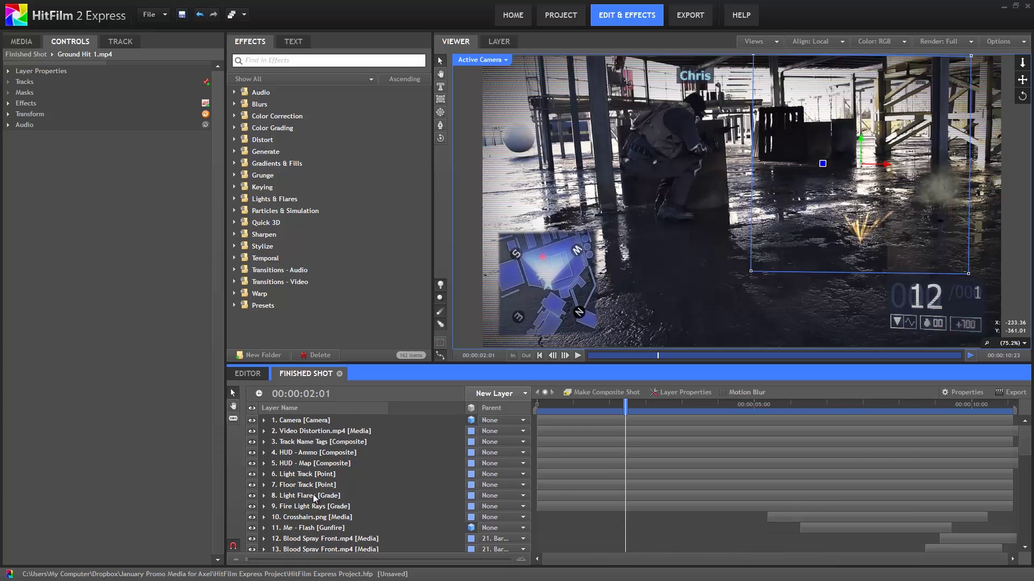
left_click(264, 495)
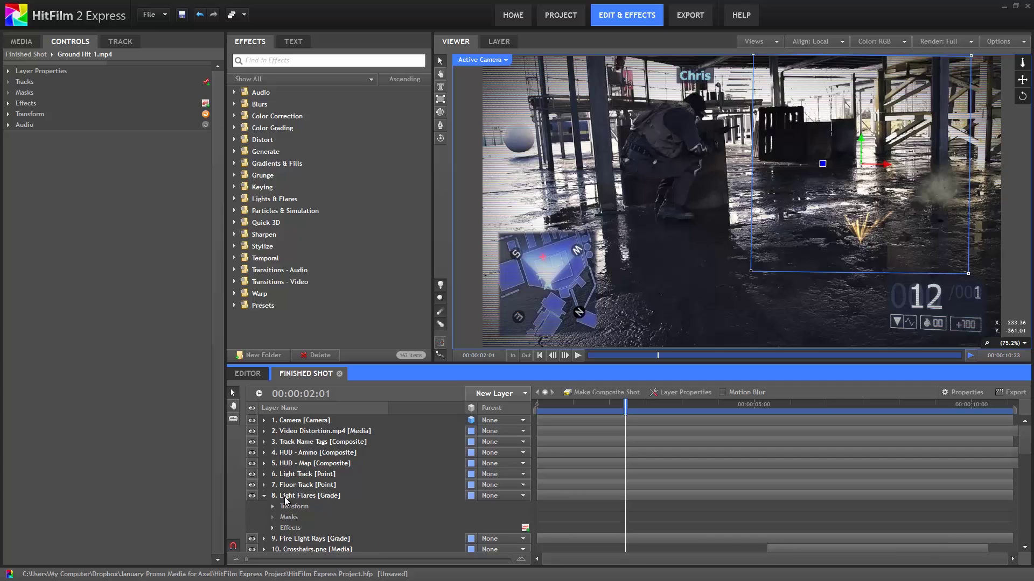
left_click(273, 528)
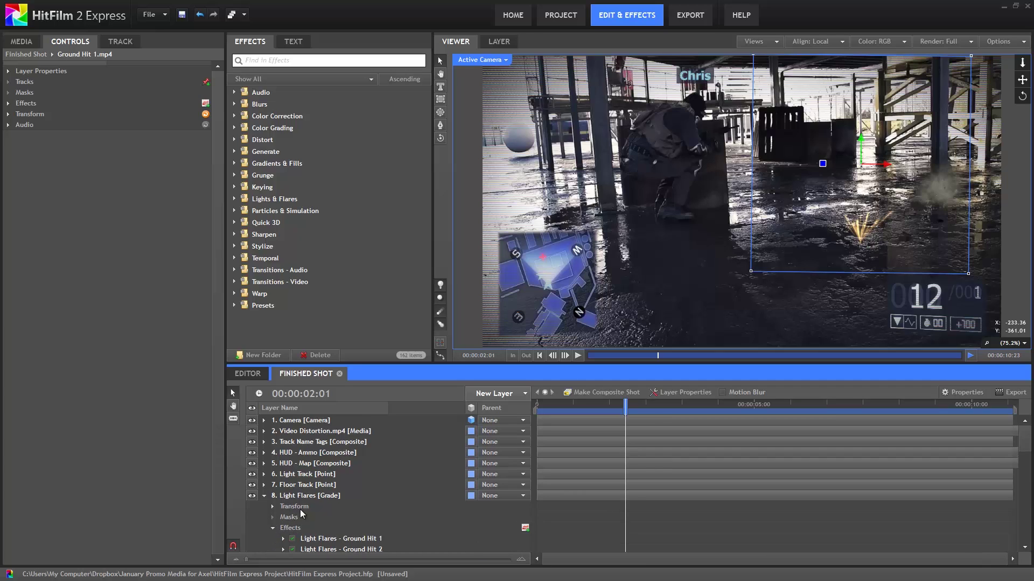
scroll(302, 509, "down", 2)
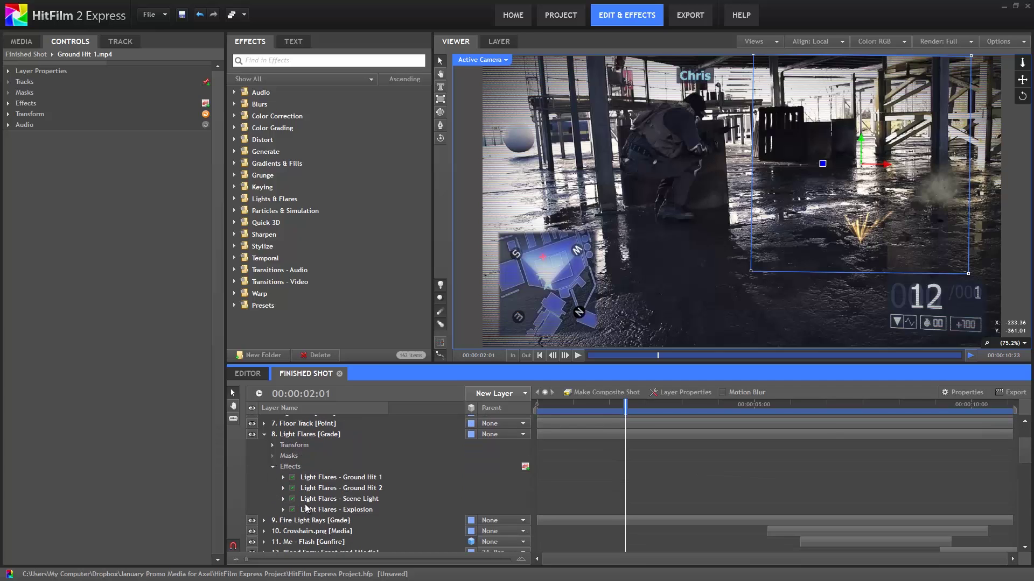
Duplicate the Ground Hit 1 flare and rename the copy 'Light Flares - Ground Hit 3'
right_click(357, 479)
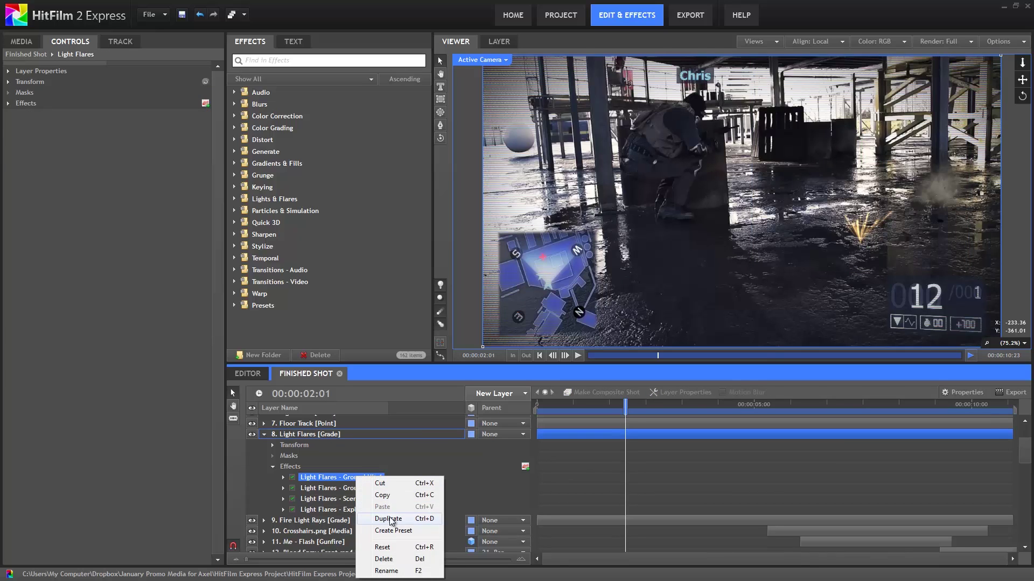
left_click(389, 517)
right_click(372, 490)
left_click(402, 477)
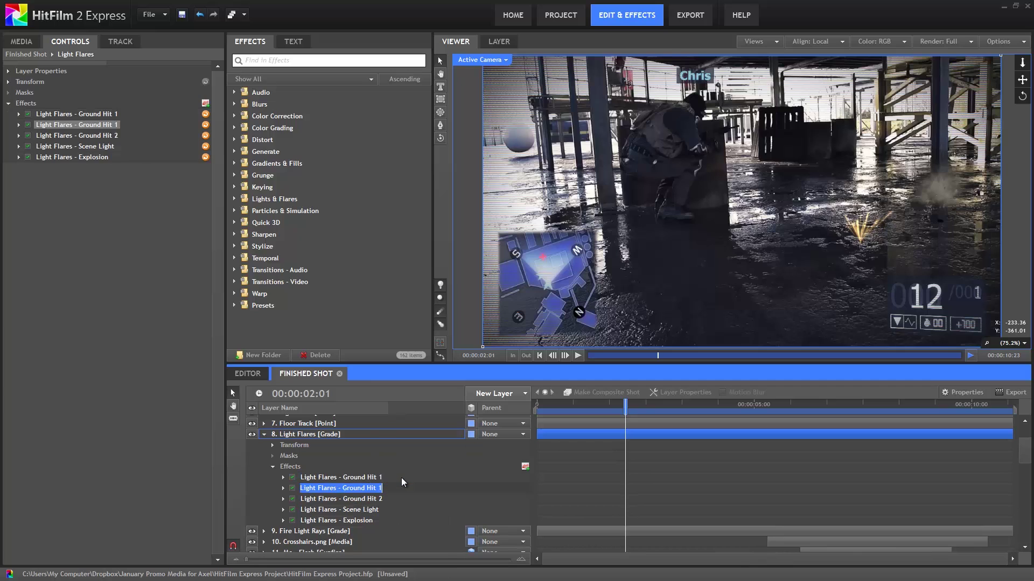
key("End")
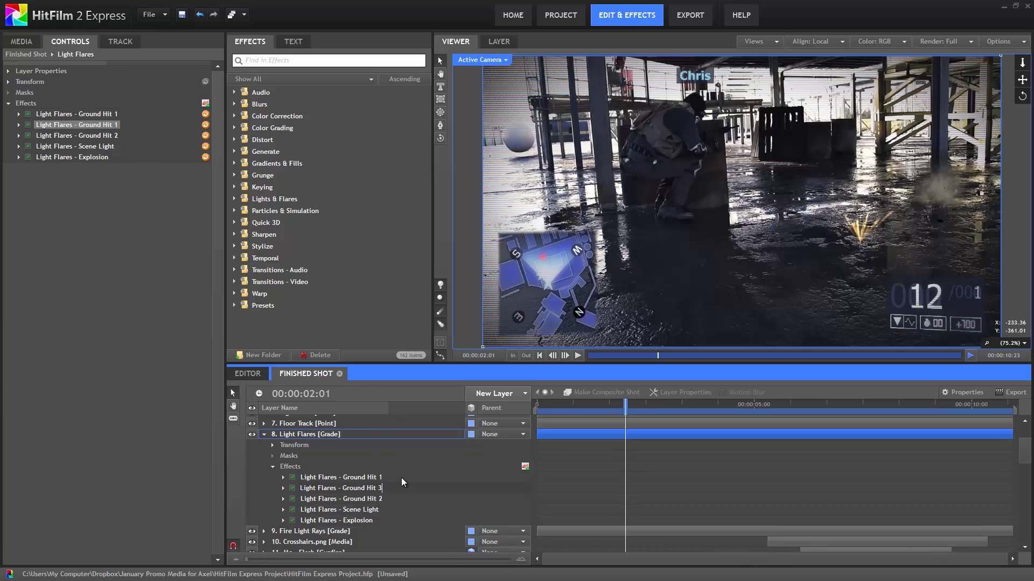
left_click(322, 489)
Move the Ground Hit 3 flare's Intensity keyframes to the current frame
left_click(283, 488)
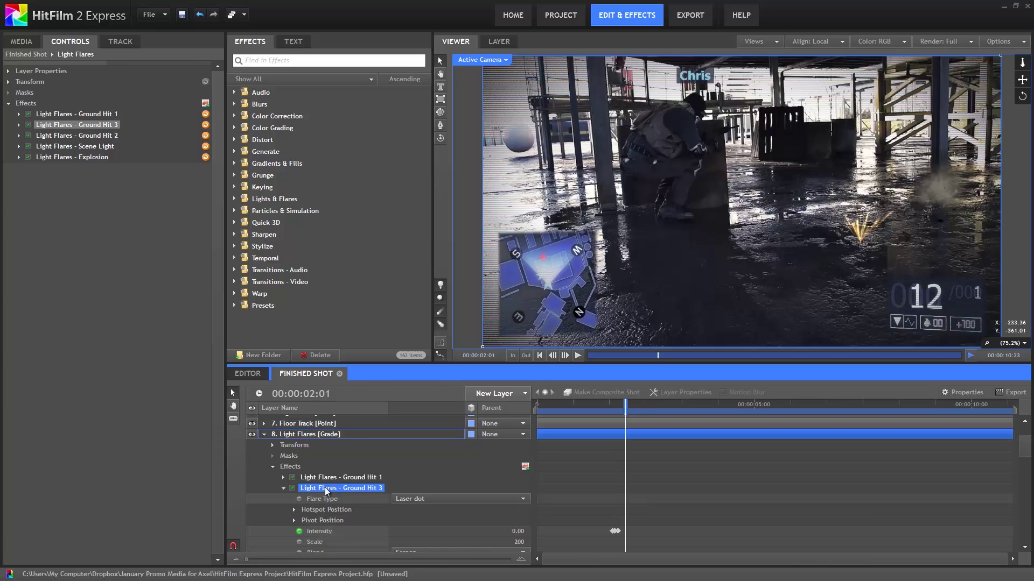
left_click(615, 532)
left_click_drag(617, 535, 625, 535)
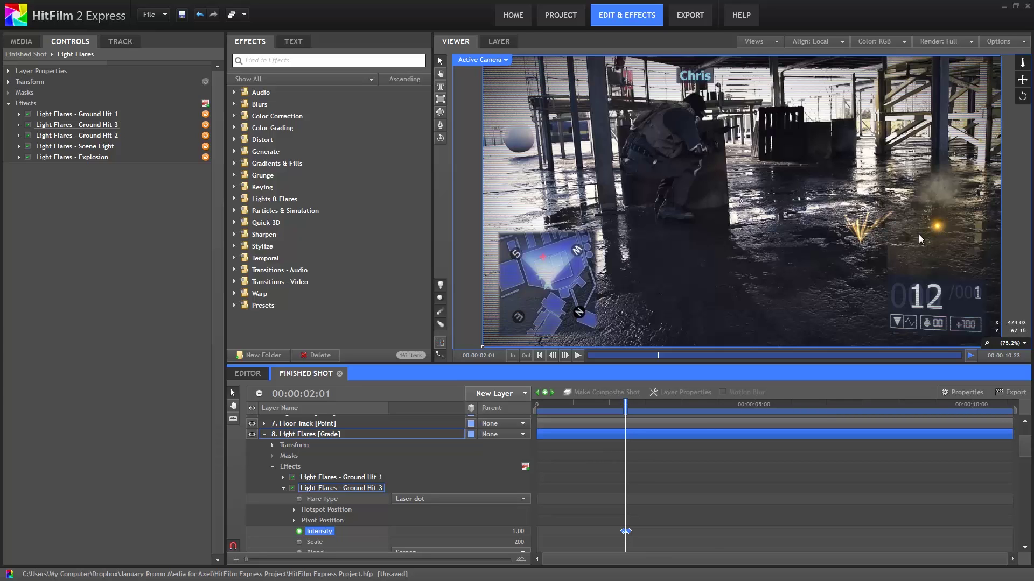
Set the flare's Hotspot Position center to 111.0, -57.0 over the third sparks impact
left_click(295, 510)
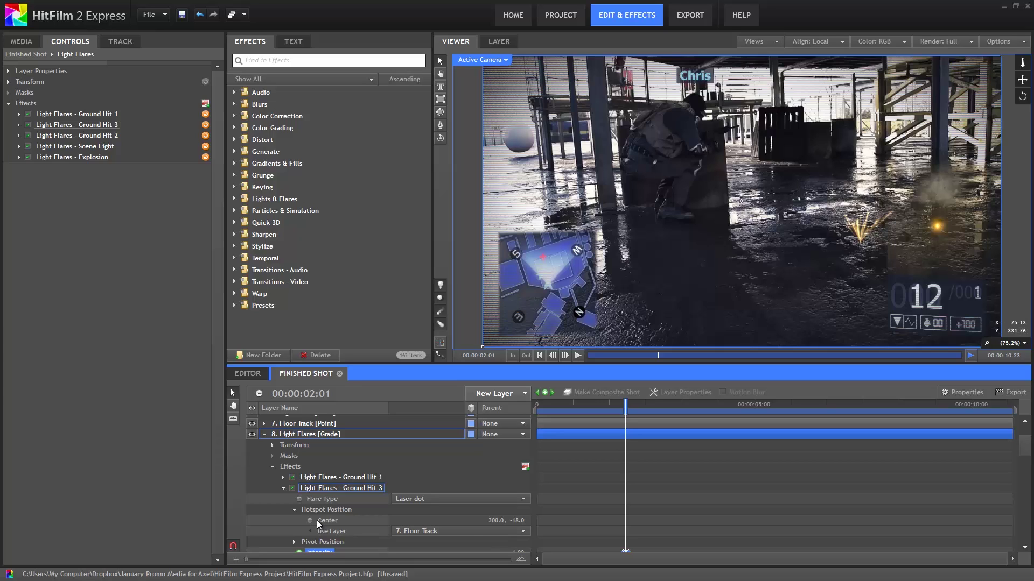
left_click_drag(492, 521, 385, 516)
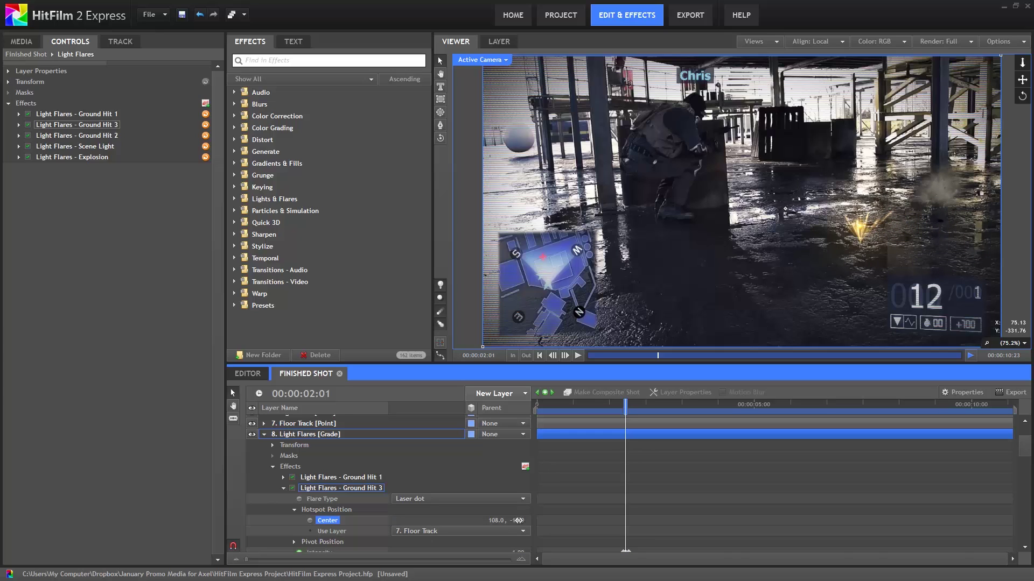
left_click_drag(518, 521, 492, 520)
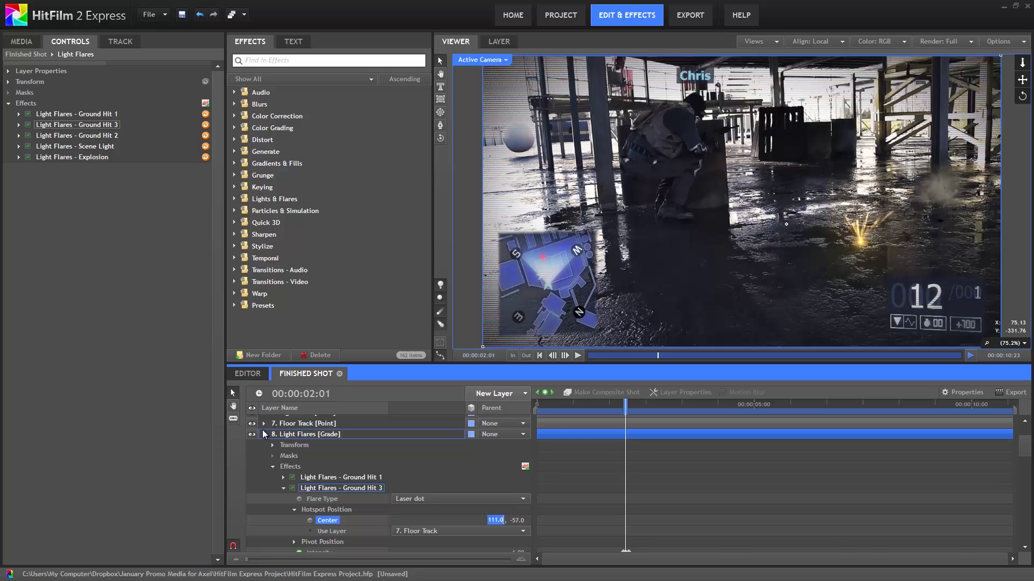
left_click(264, 434)
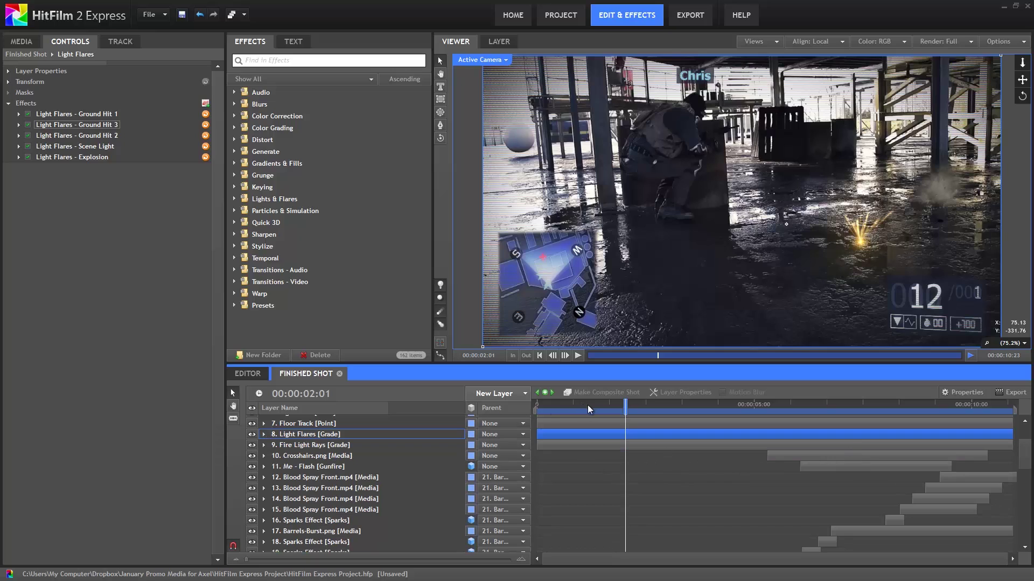
left_click_drag(588, 409, 645, 416)
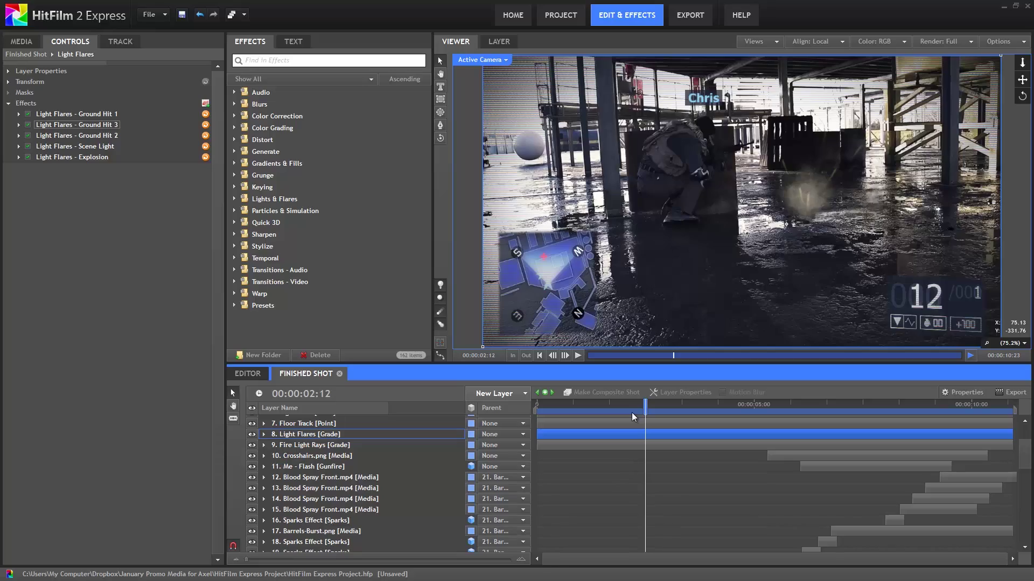
left_click(578, 355)
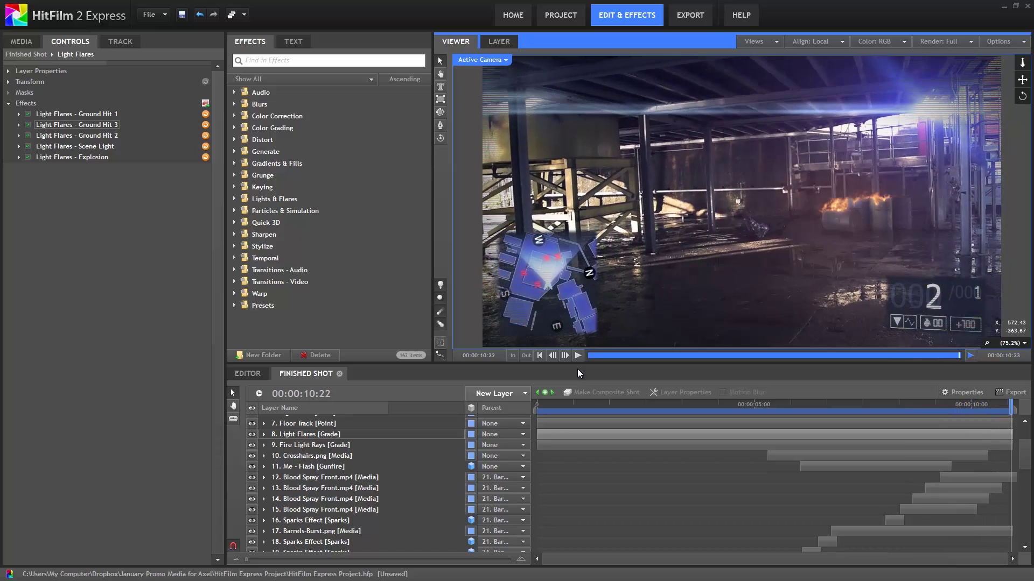
left_click(589, 356)
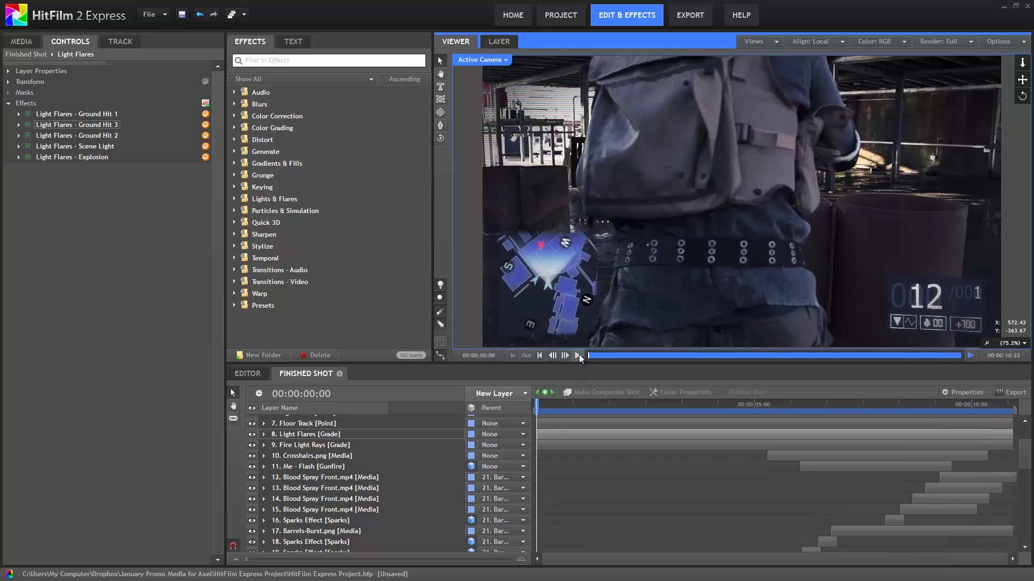
left_click(578, 355)
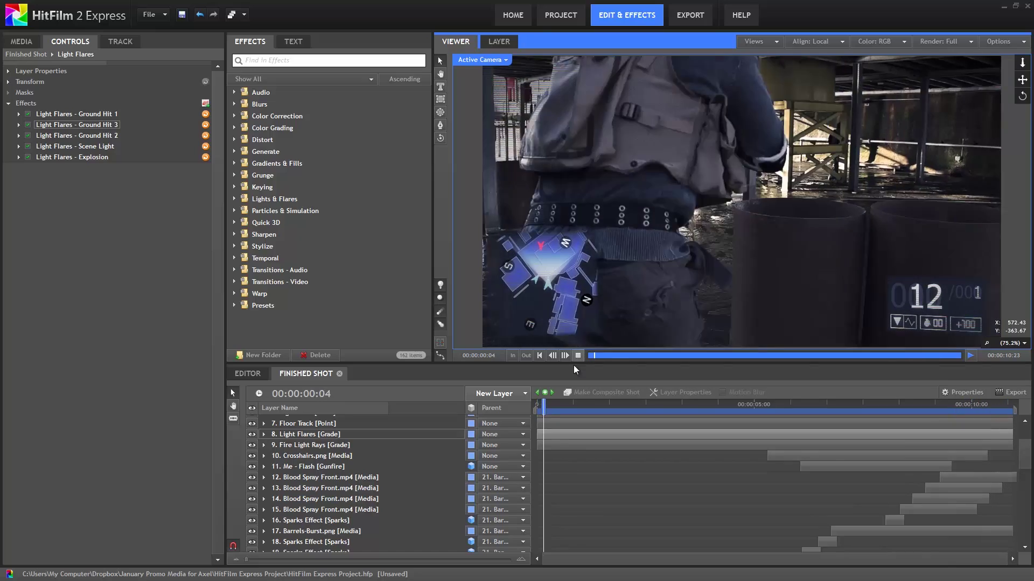